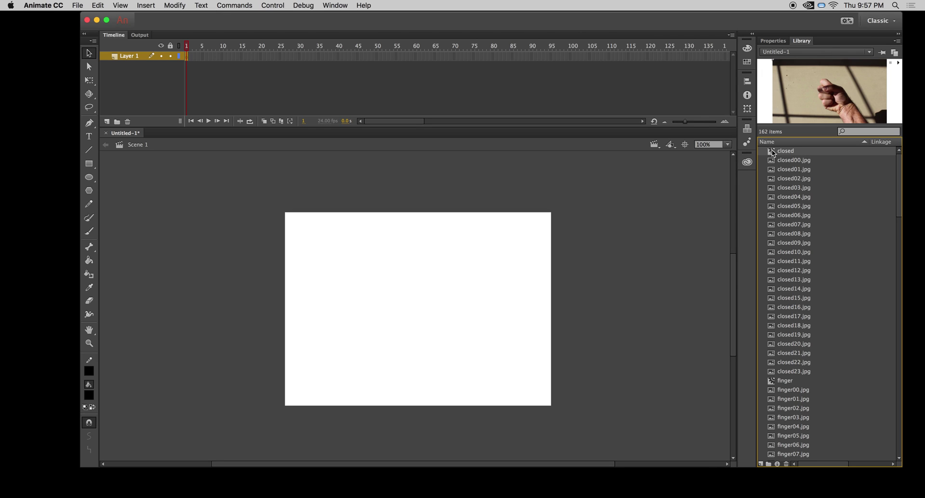
Place the closed movie clip on the stage in frame 1 and scale it proportionally to 58%
left_click_drag(772, 153, 419, 309)
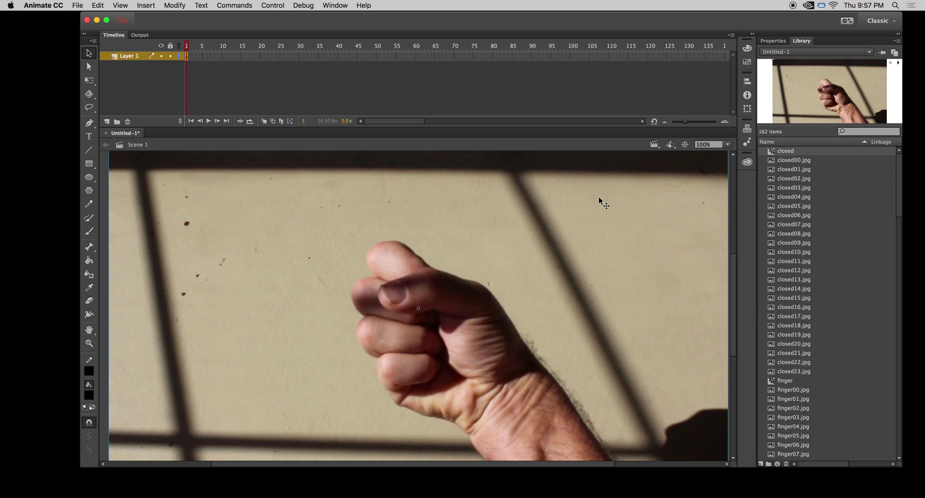
left_click(746, 109)
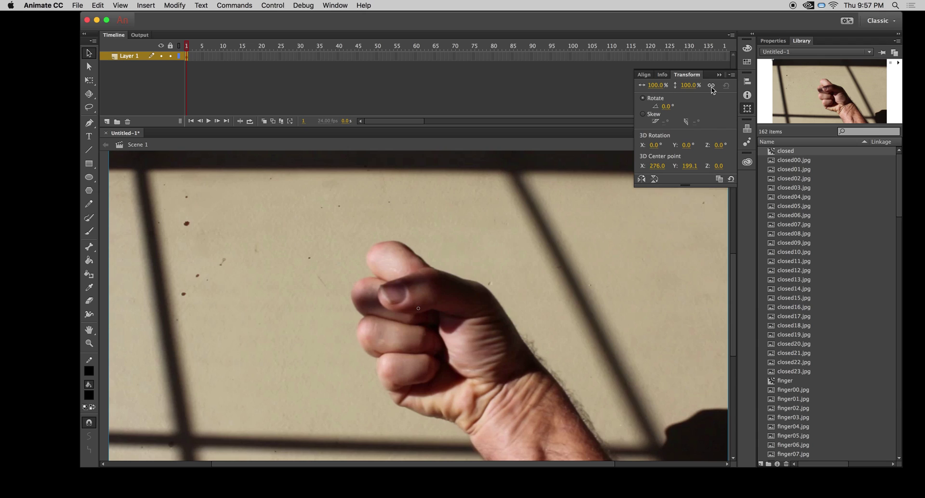
left_click(713, 87)
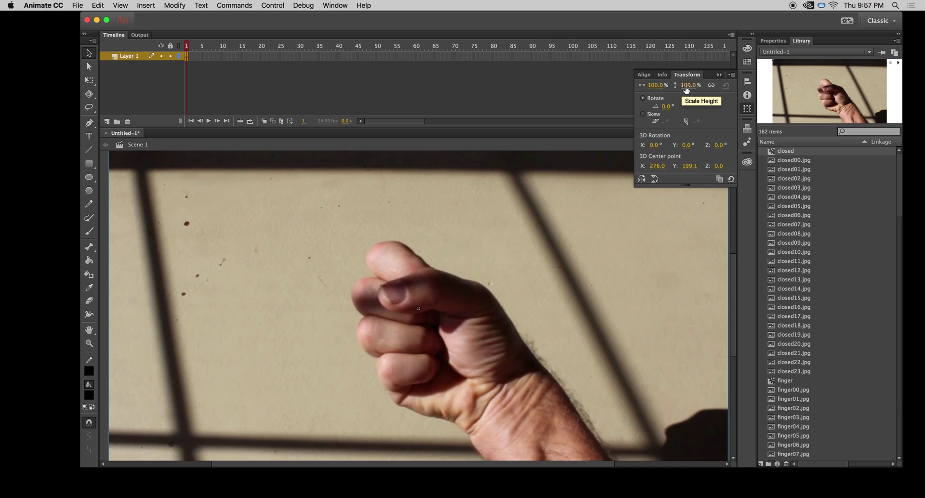
left_click(655, 86)
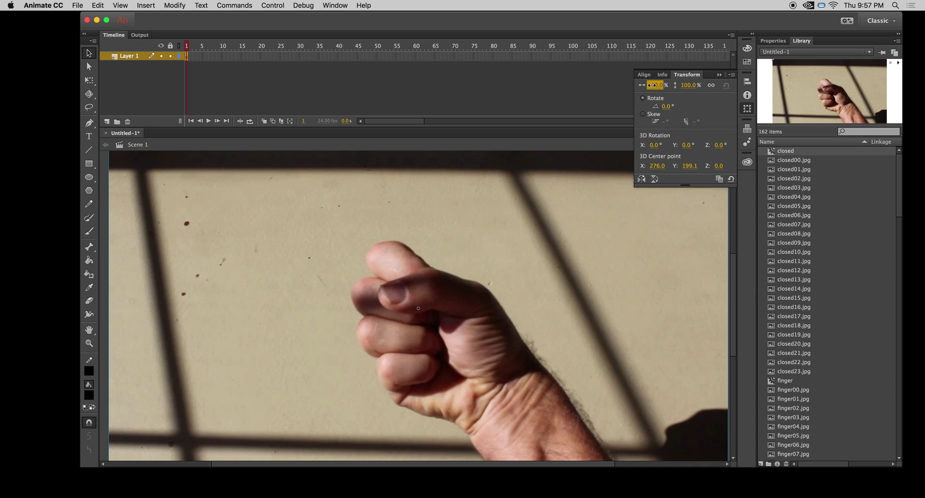
left_click_drag(652, 85, 631, 85)
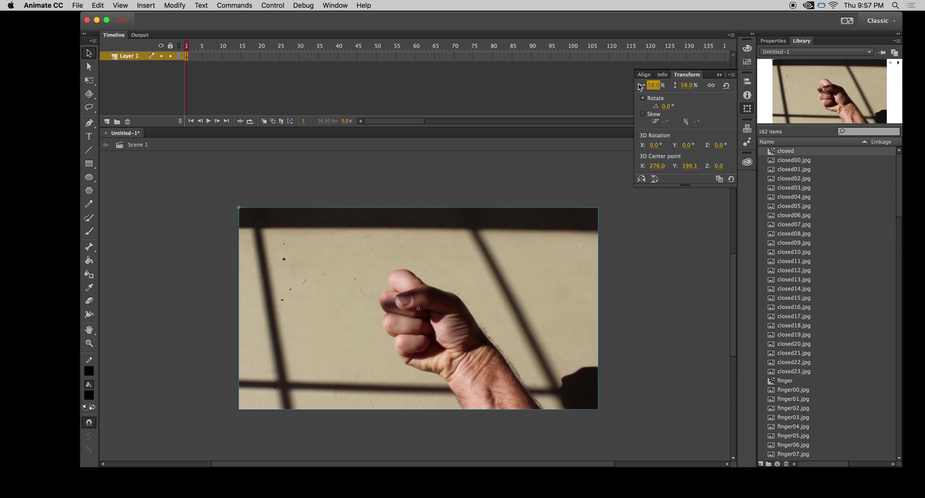
Align the closed clip's upper-right corner with that of the stage and test the movie
left_click_drag(571, 230, 506, 299)
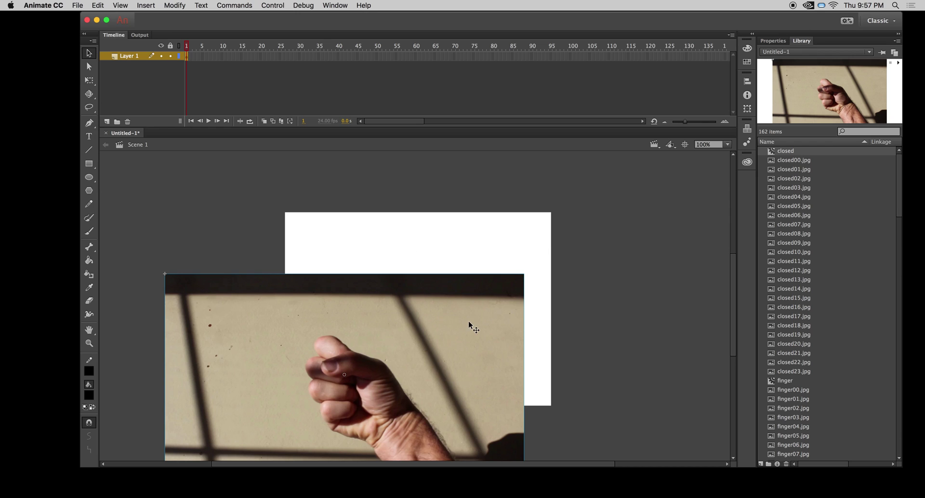
left_click_drag(469, 322, 497, 261)
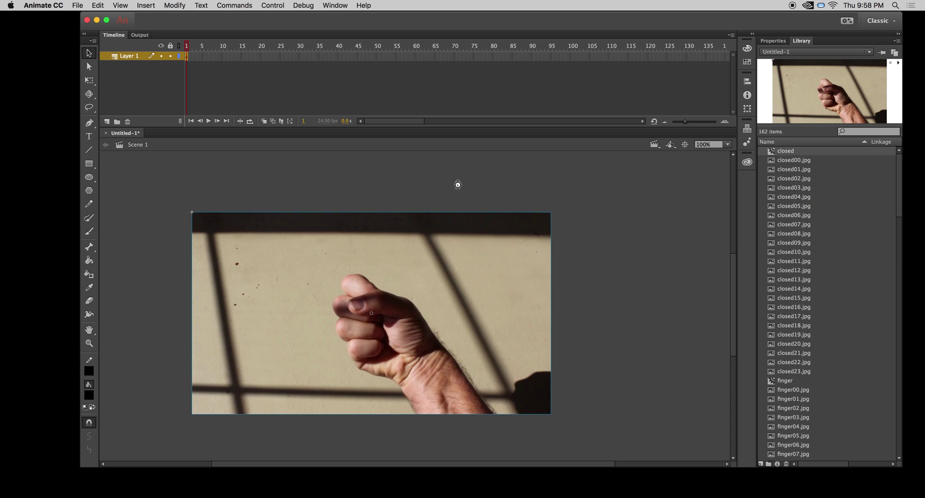
key("super+Return")
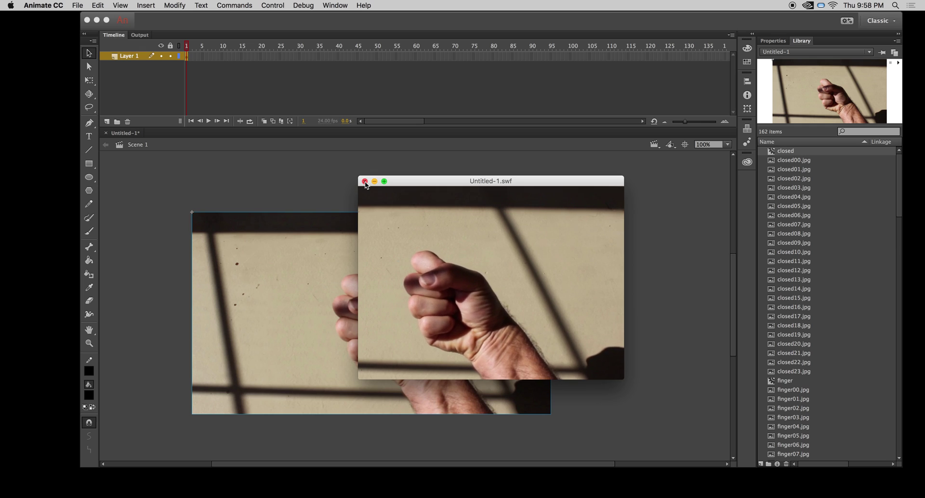
key("super+w")
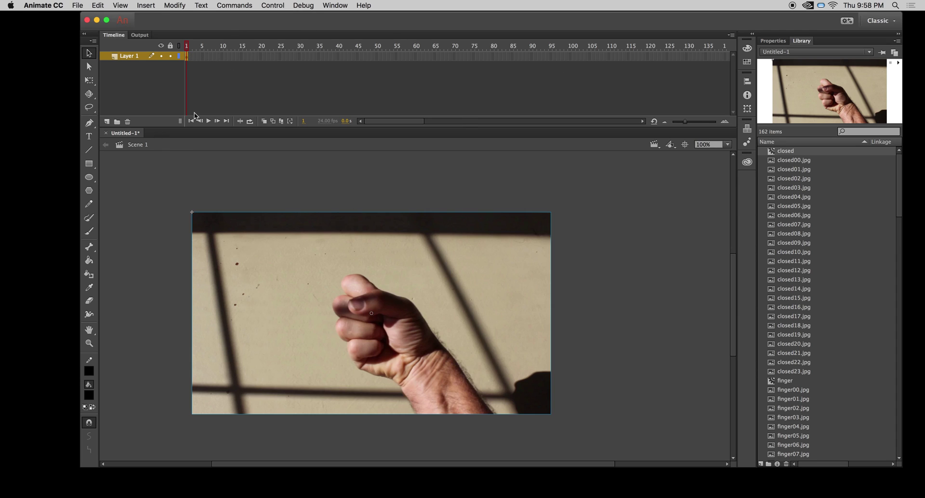
Insert a keyframe at frame 2 of Layer 1 and delete the copied closed clip from it
right_click(191, 56)
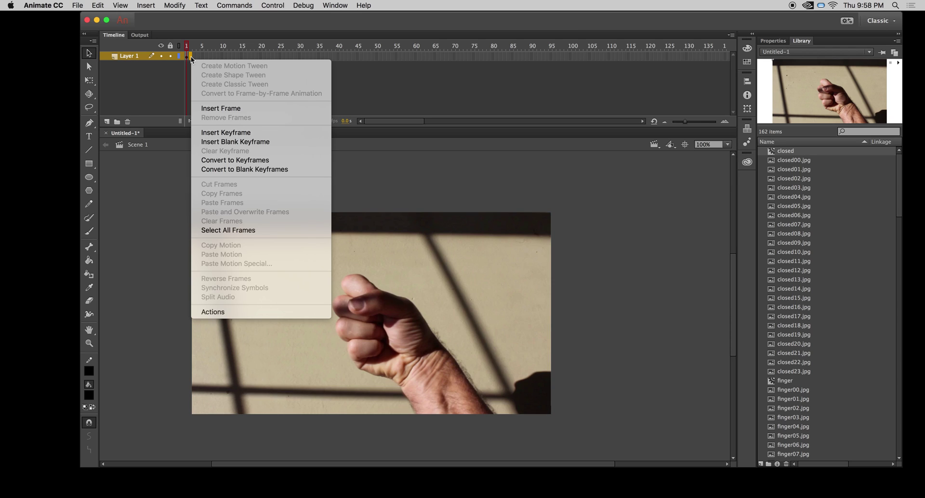
left_click(229, 133)
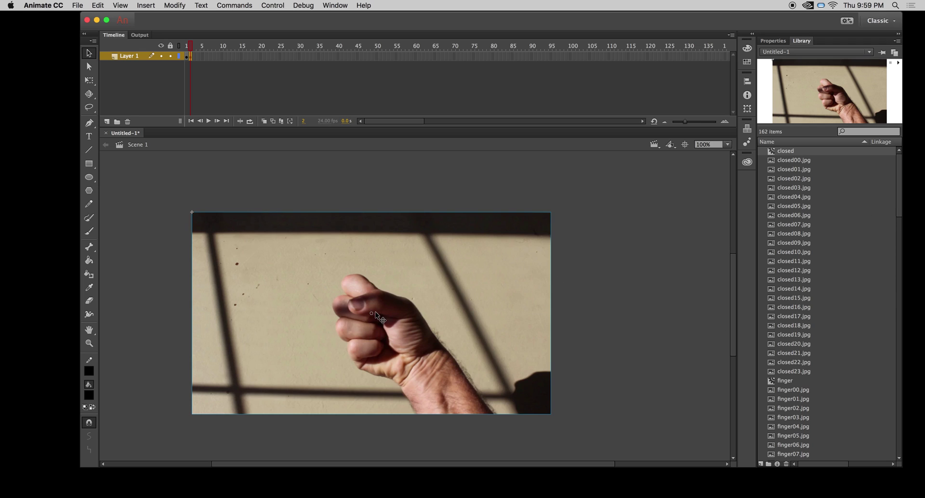
key("Delete")
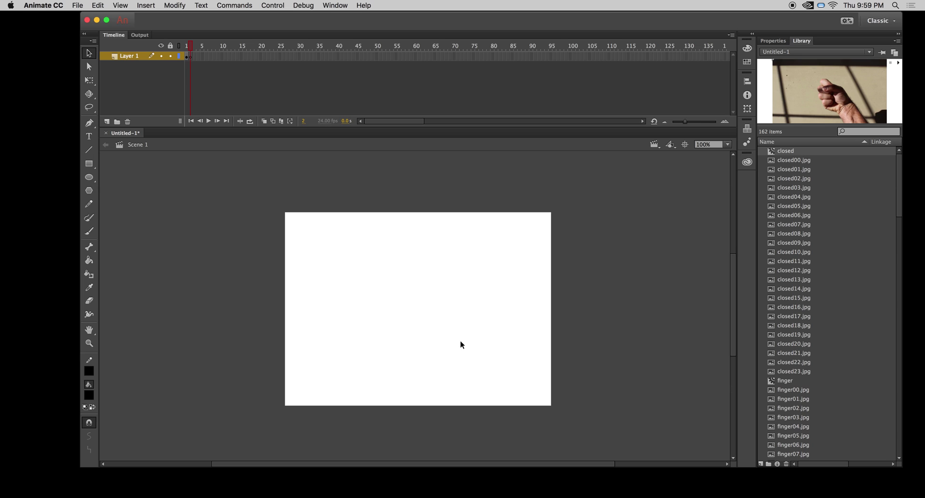
Place the open movie clip in frame 2, scale it to the closed clip's size, and align it with the stage's upper-right corner
mouse_move(193, 49)
left_mouse_down()
mouse_move(179, 49)
mouse_move(192, 49)
left_mouse_up()
left_click_drag(902, 213, 899, 333)
left_click(782, 268)
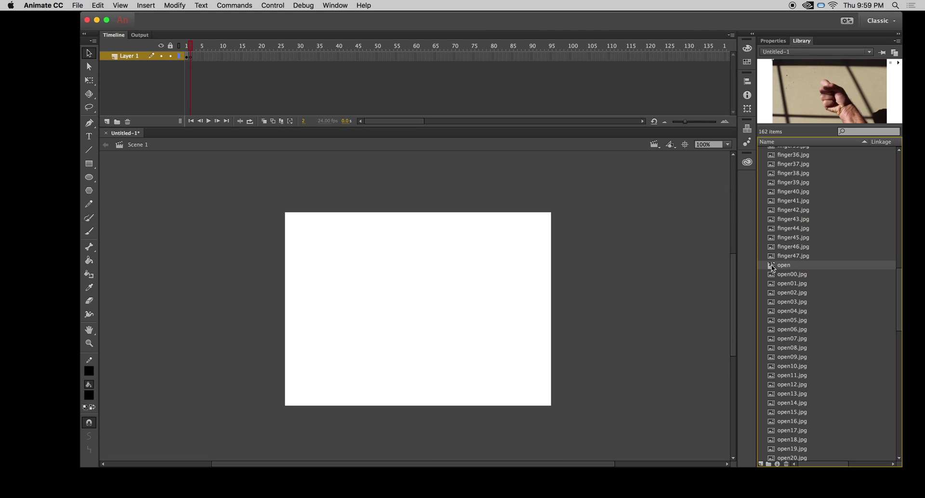
left_click_drag(773, 268, 732, 114)
left_click(747, 109)
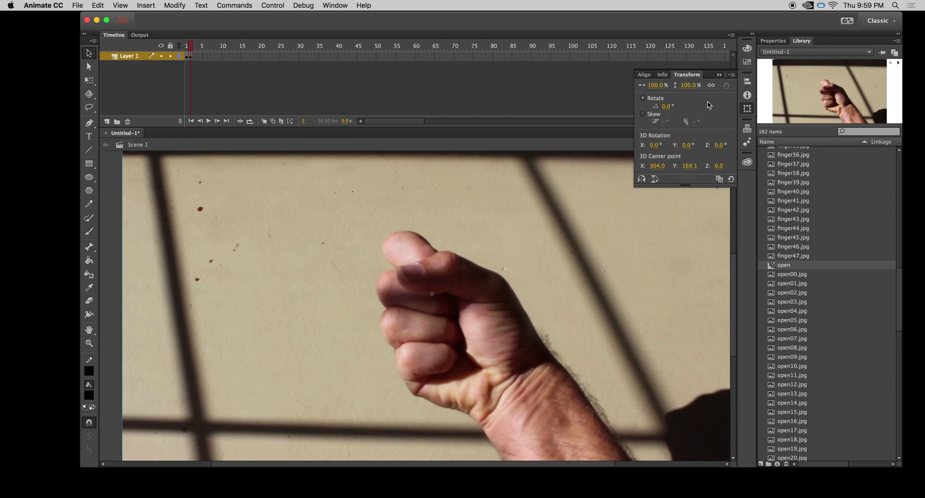
left_click_drag(659, 91, 638, 88)
left_click_drag(575, 235, 514, 253)
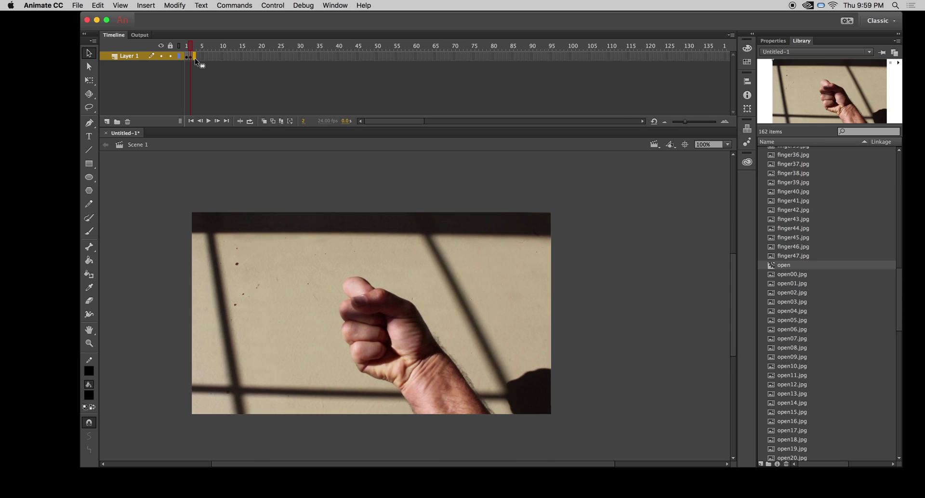
Insert a keyframe at frame 3 of Layer 1 and delete the copied open clip from it
key("F6")
right_click(195, 57)
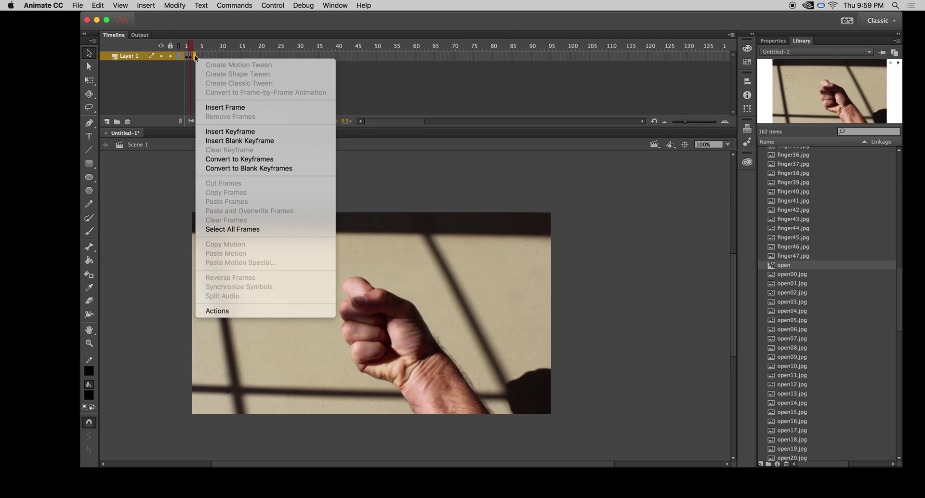
left_click(228, 131)
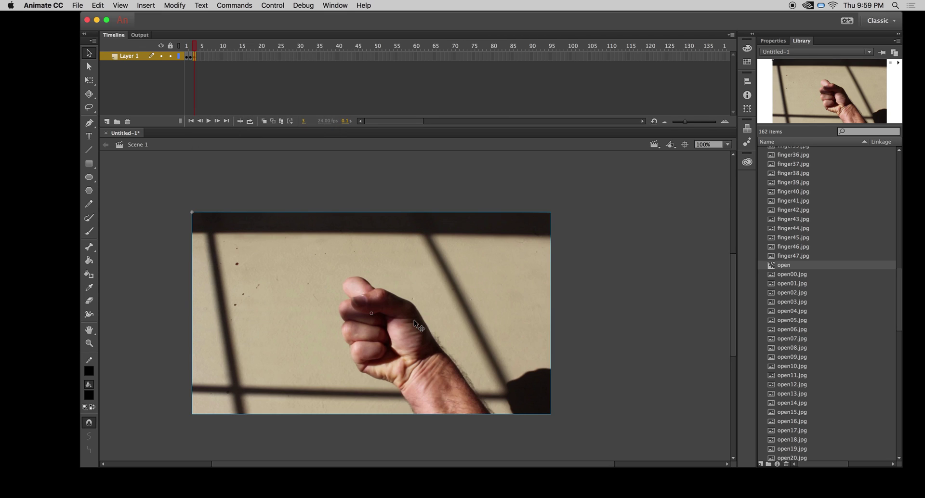
key("Delete")
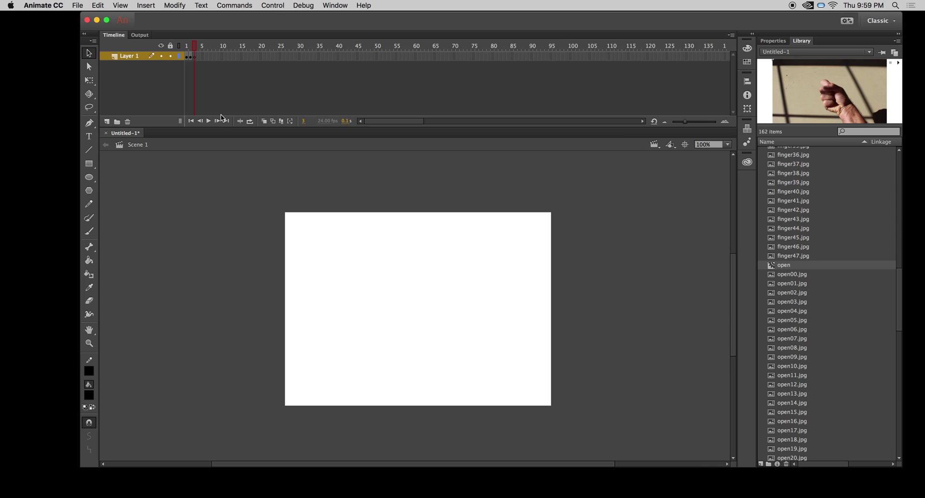
Place the thumb movie clip in frame 3, scale it proportionally to 58%, and align it with the stage's upper-right corner
left_click(187, 47)
left_click_drag(188, 48, 192, 49)
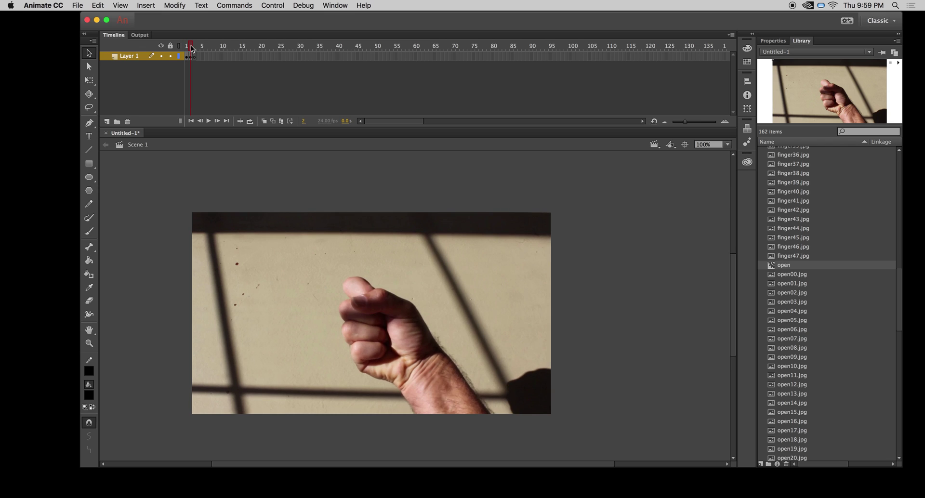
left_click_drag(194, 49, 195, 49)
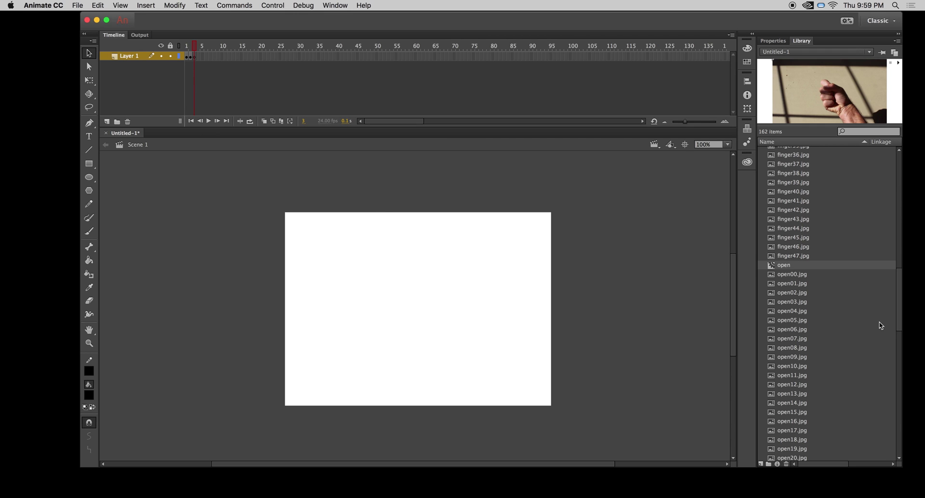
scroll(850, 227, "up", 20)
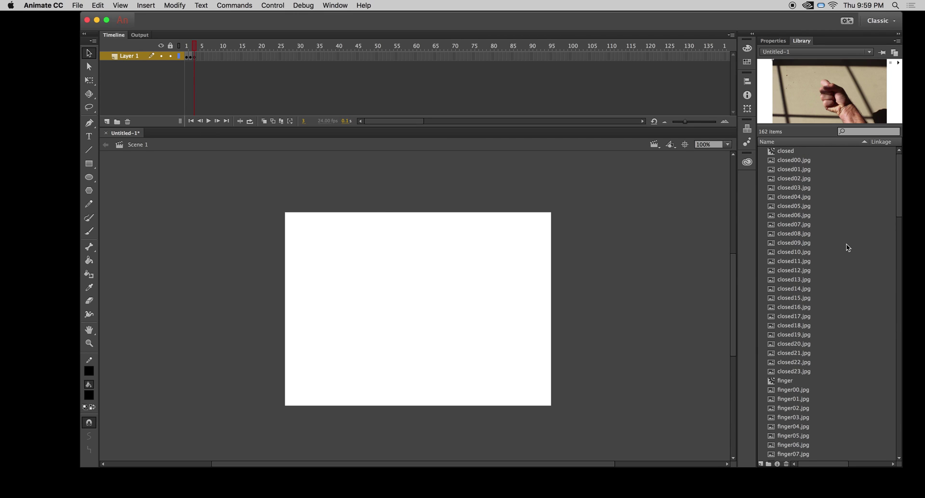
scroll(846, 248, "down", 20)
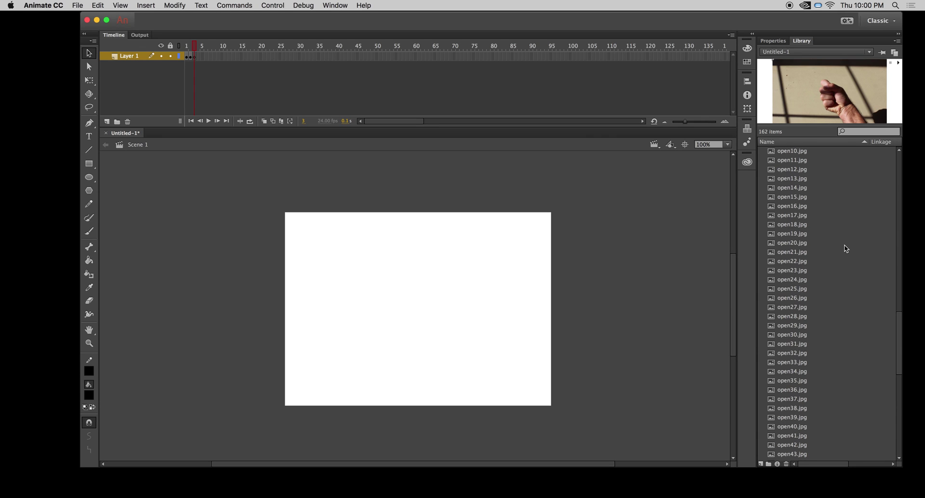
left_click_drag(791, 300, 704, 154)
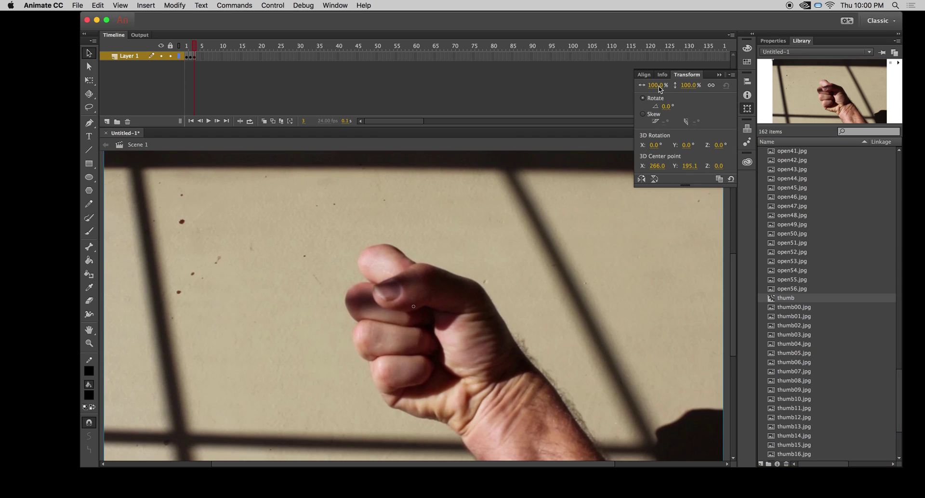
left_click_drag(656, 86, 640, 87)
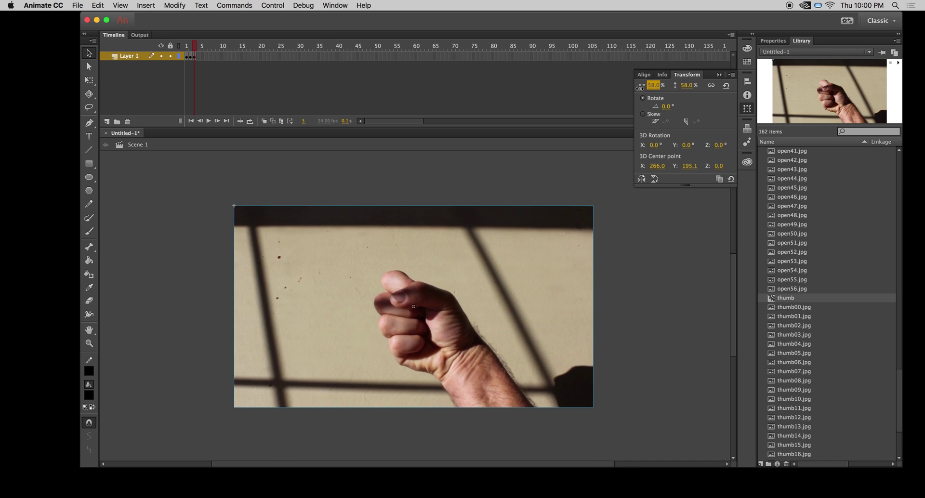
left_click_drag(543, 252, 525, 239)
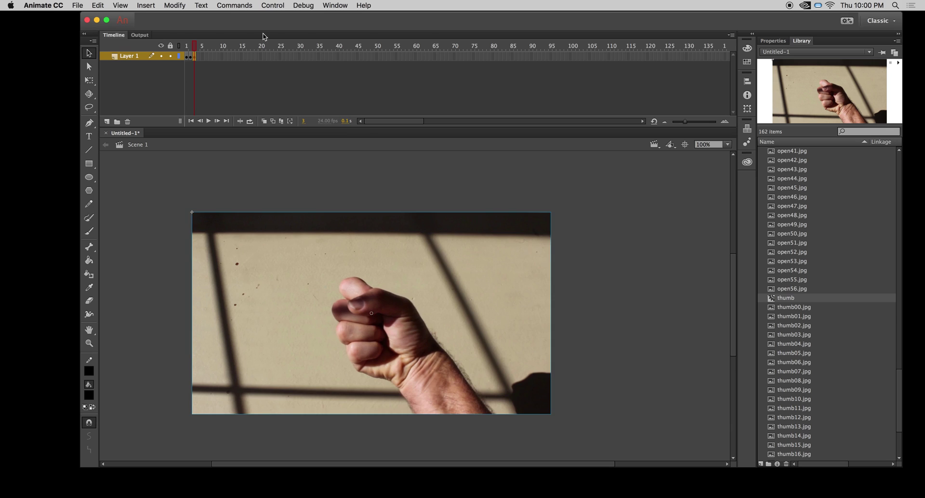
Insert a keyframe at frame 4 of Layer 1 and delete the copied thumb clip from it
right_click(198, 56)
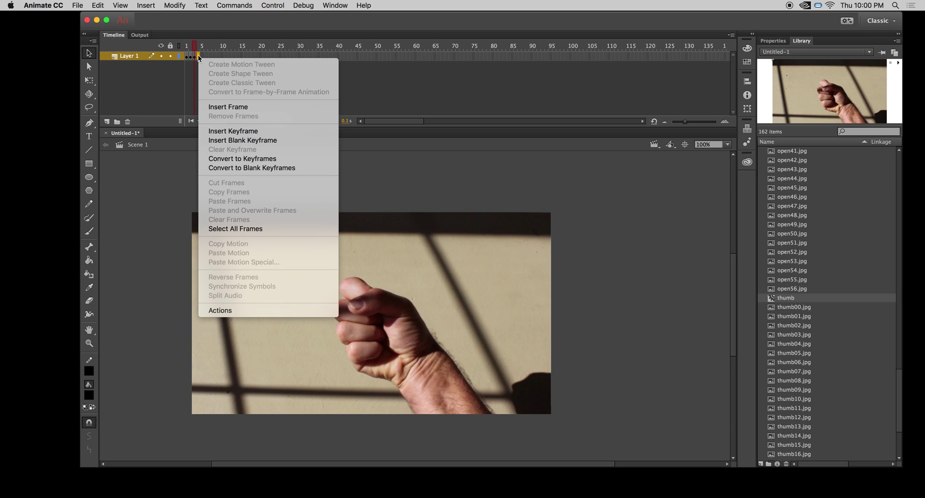
left_click(234, 132)
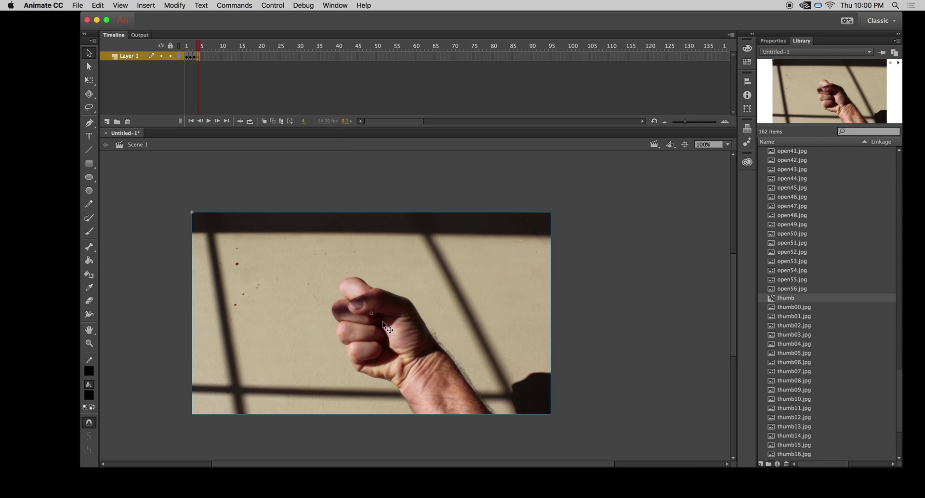
key("Delete")
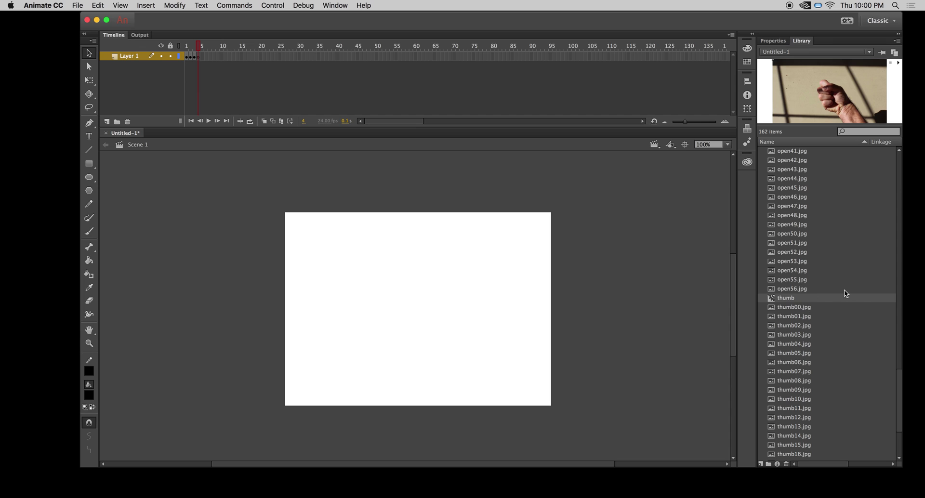
Place the finger movie clip in frame 4, scale it to match the other clips, and align it with the stage's upper-right corner
scroll(837, 256, "up", 20)
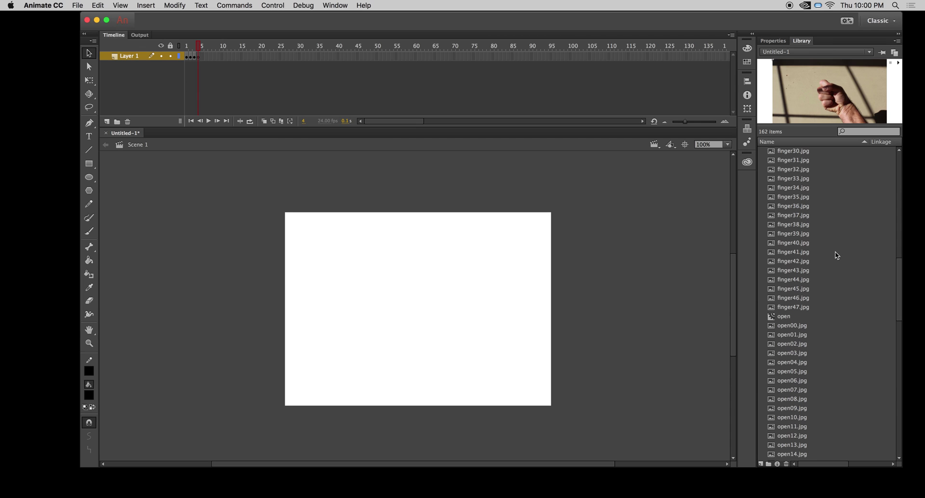
scroll(838, 255, "down", 1)
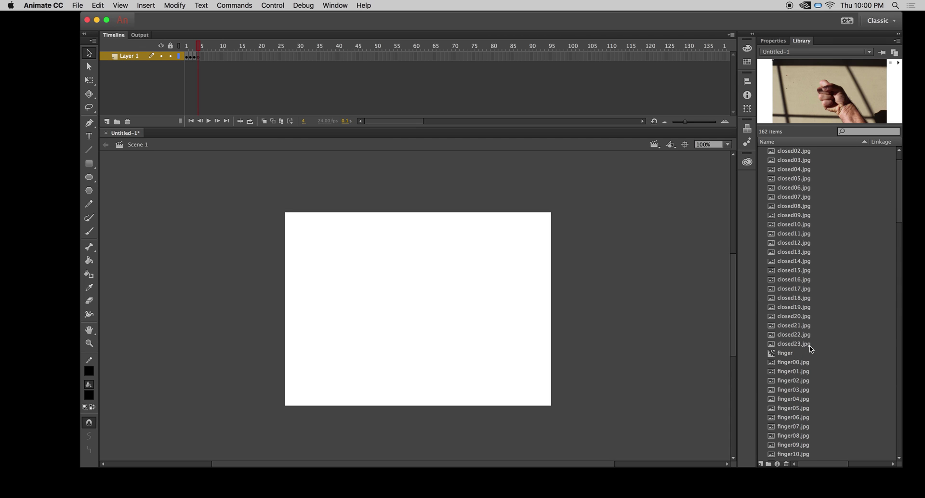
left_click(773, 356)
left_click_drag(773, 357, 694, 189)
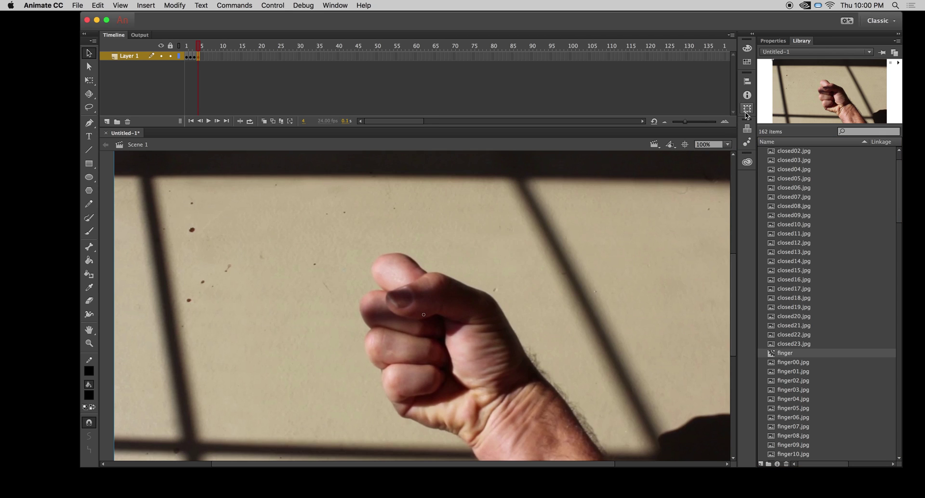
left_click(747, 109)
left_click_drag(658, 90, 635, 88)
left_click_drag(569, 280, 517, 279)
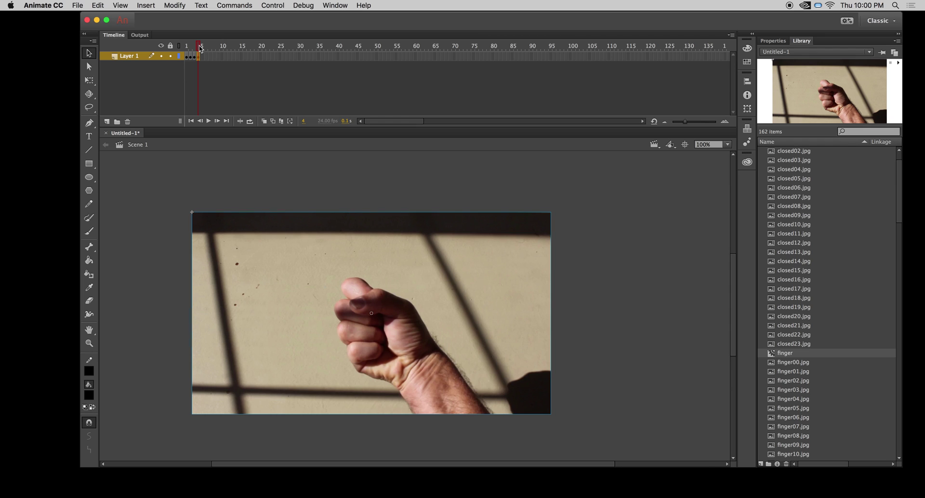
Lock Layer 1 and open the Actions script editor for its frame 1, clear of the timeline frames
left_click_drag(201, 49, 177, 55)
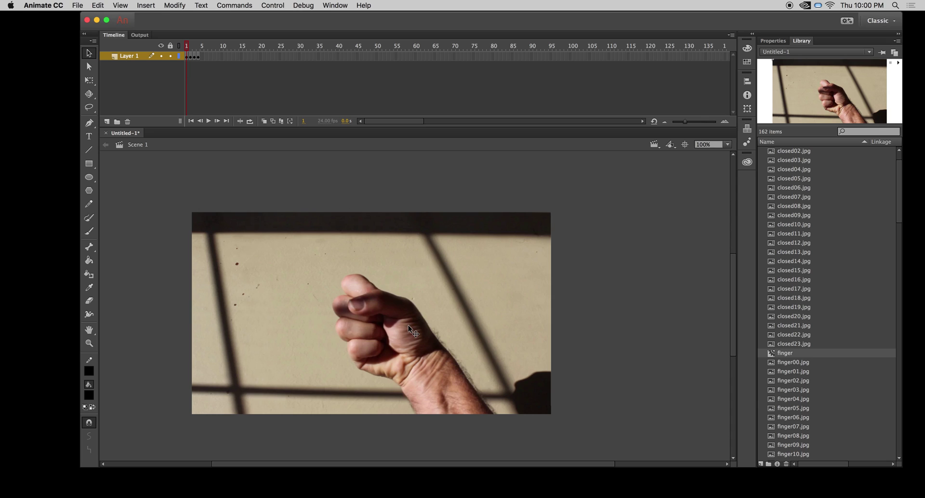
left_click(170, 56)
left_click(187, 56)
left_click(334, 4)
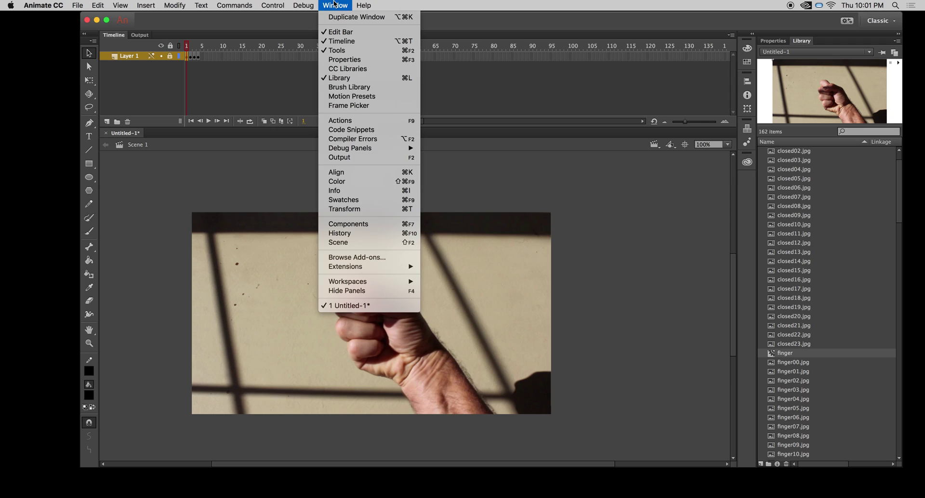
left_click(340, 125)
left_click_drag(544, 139, 392, 86)
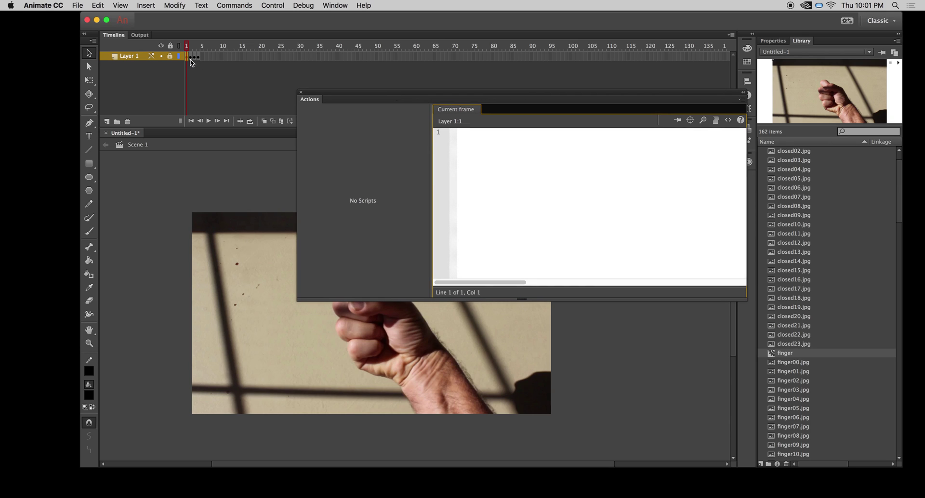
Add the ActionScript Timeline Navigation snippet "Stop at this Frame" to frame 1 from the Code Snippets library
left_click(669, 178)
left_click(728, 121)
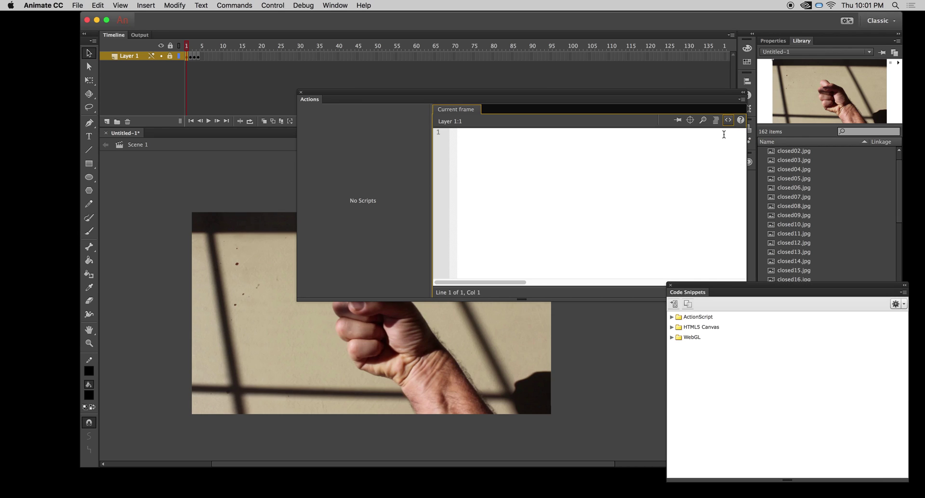
left_click_drag(708, 280, 686, 207)
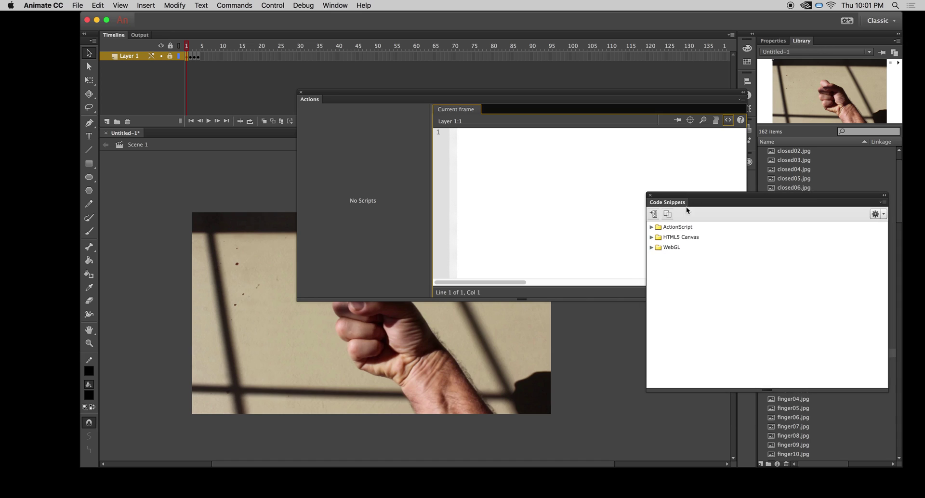
left_click(652, 227)
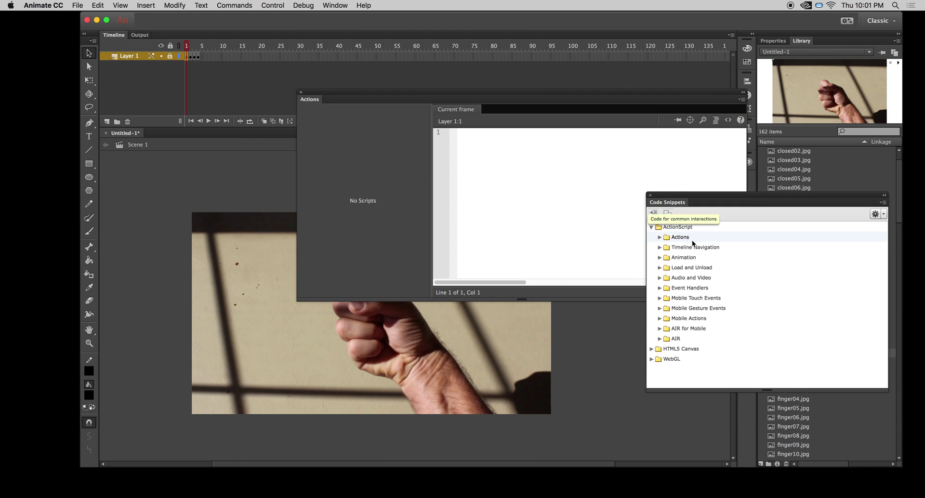
left_click(660, 248)
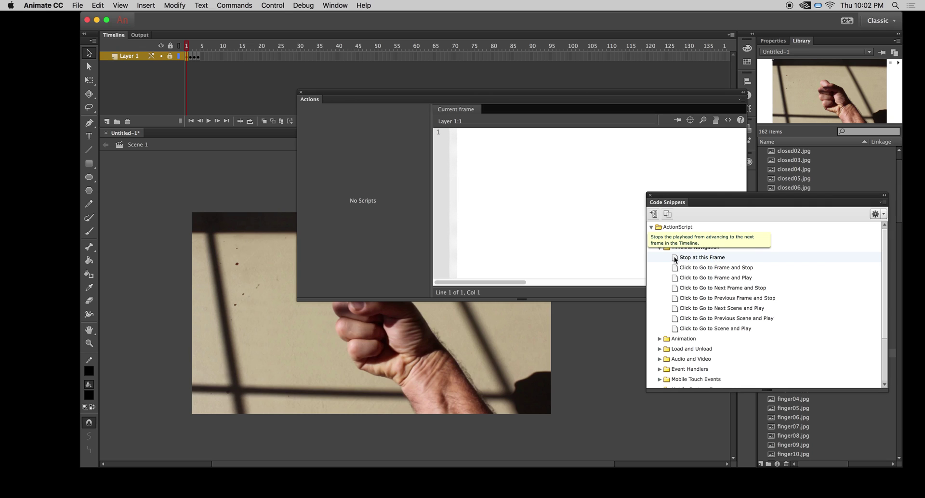
double_click(675, 259)
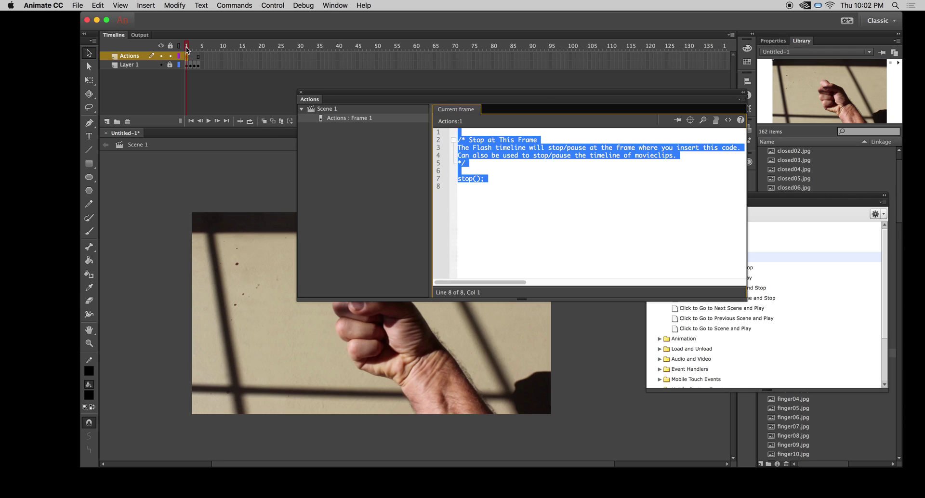
Insert a keyframe at frame 2 of the Actions layer and add the "Stop at this Frame" snippet to it
left_click(194, 47)
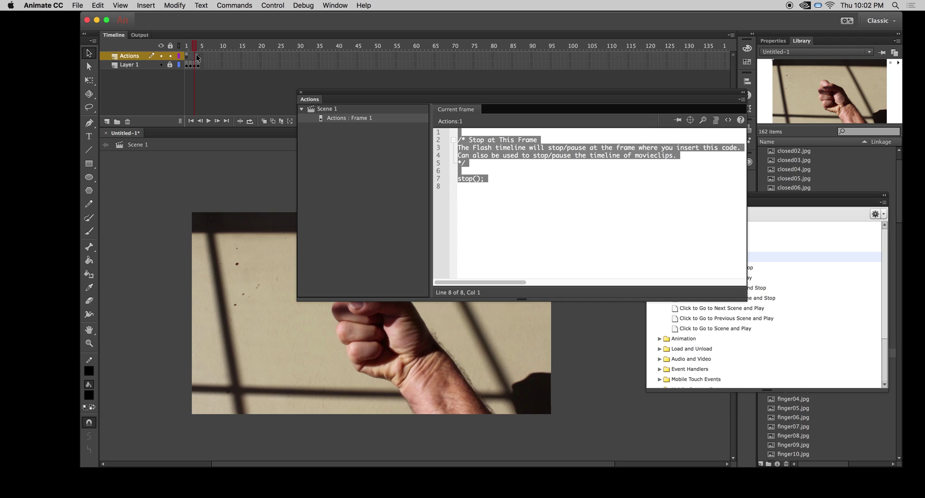
left_click(187, 47)
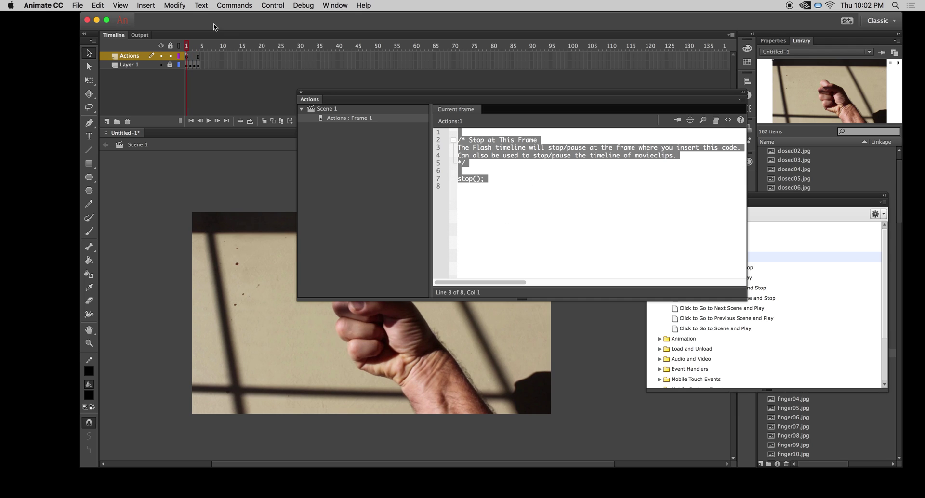
left_click_drag(189, 48, 198, 49)
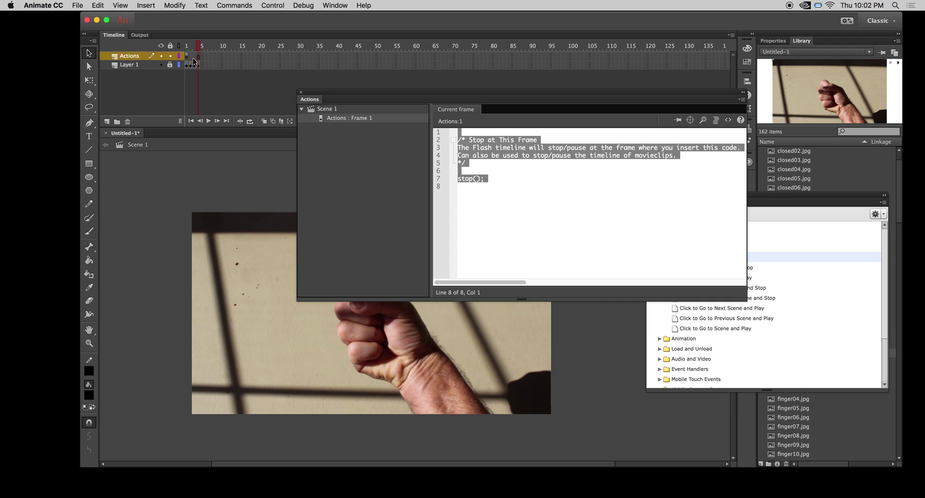
left_click(192, 56)
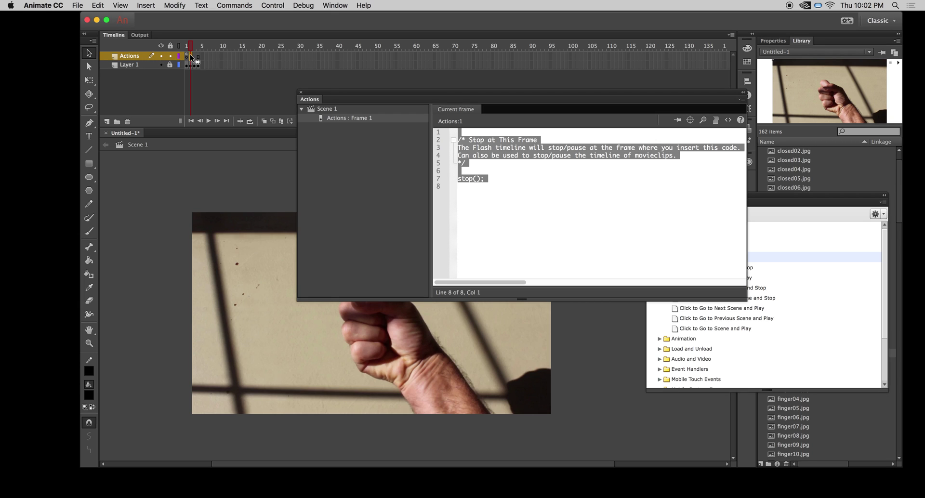
right_click(190, 56)
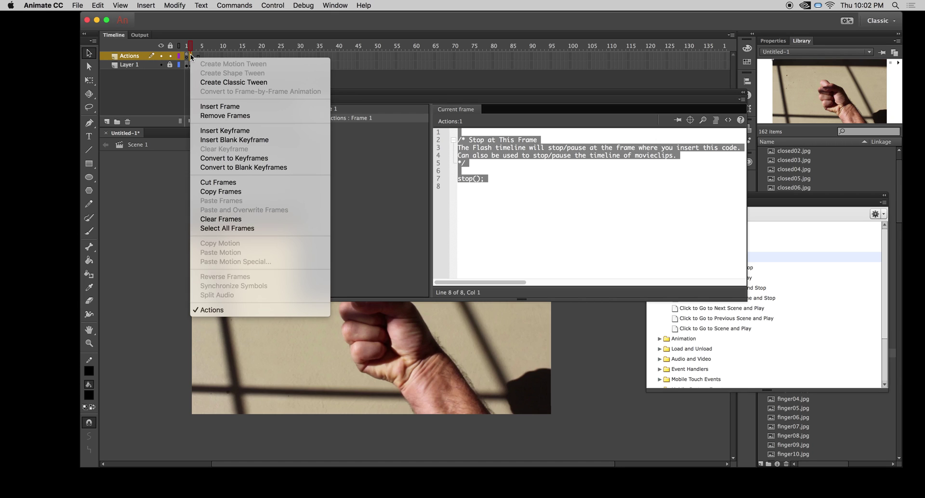
left_click(223, 132)
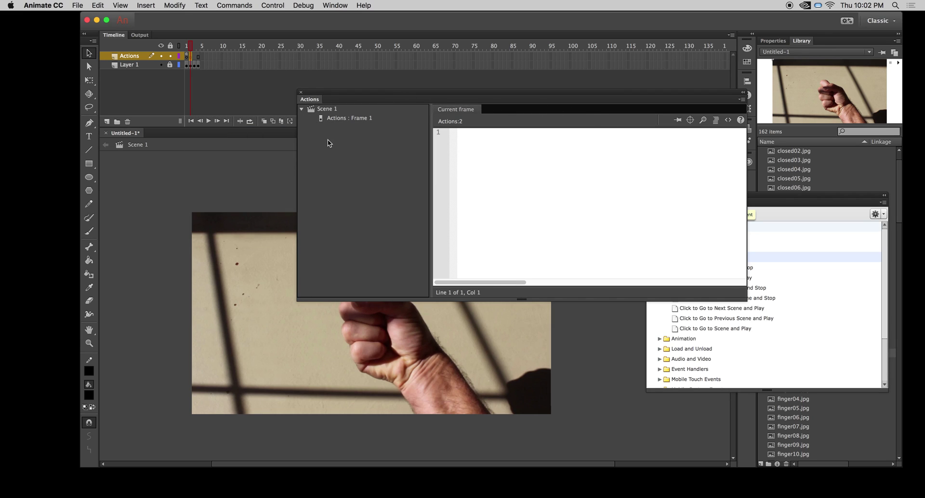
left_click_drag(376, 95, 260, 180)
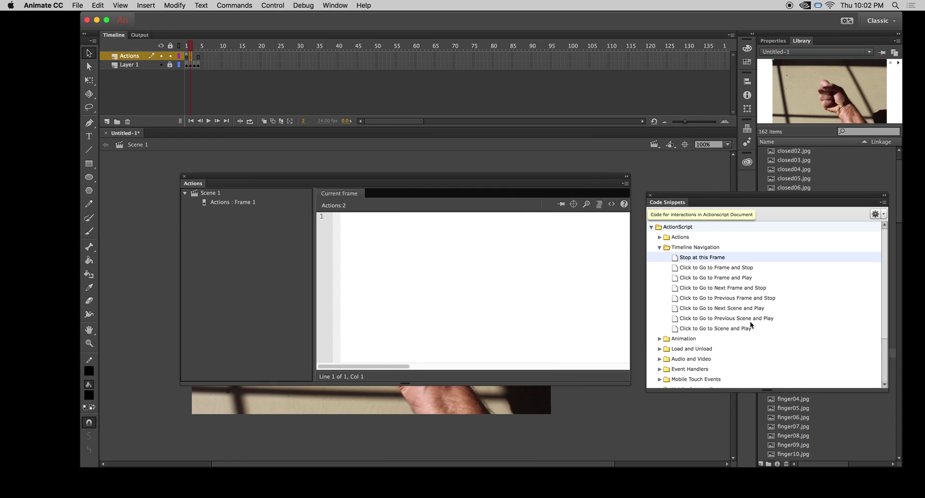
double_click(675, 259)
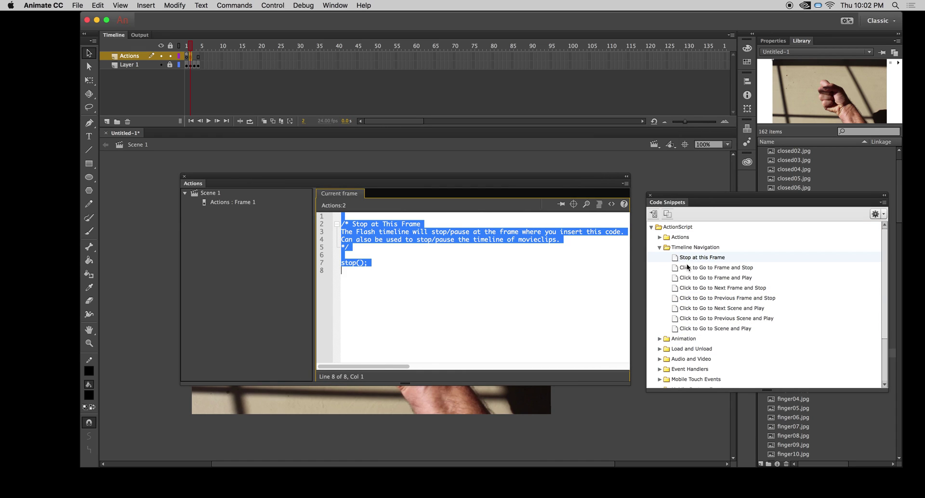
Insert a blank keyframe at frame 3 of the Actions layer and give it the "Stop at this Frame" snippet
left_click(196, 55)
right_click(196, 57)
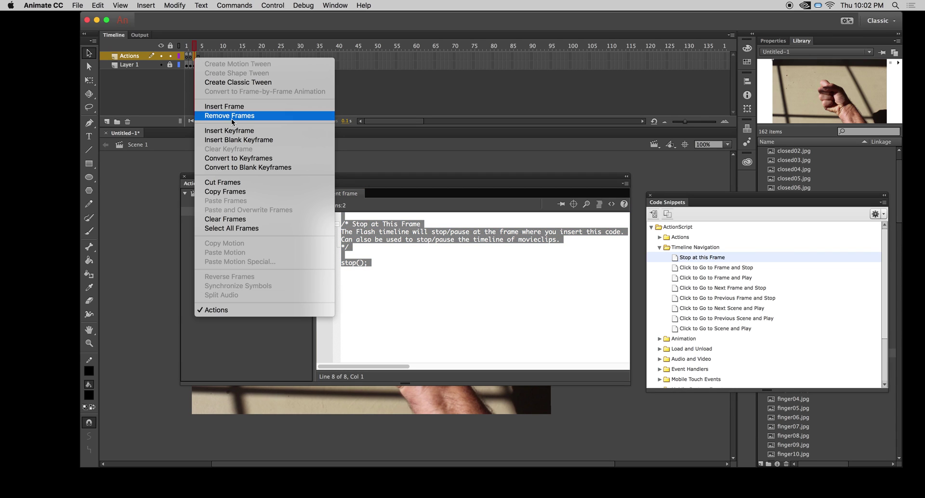
left_click(239, 140)
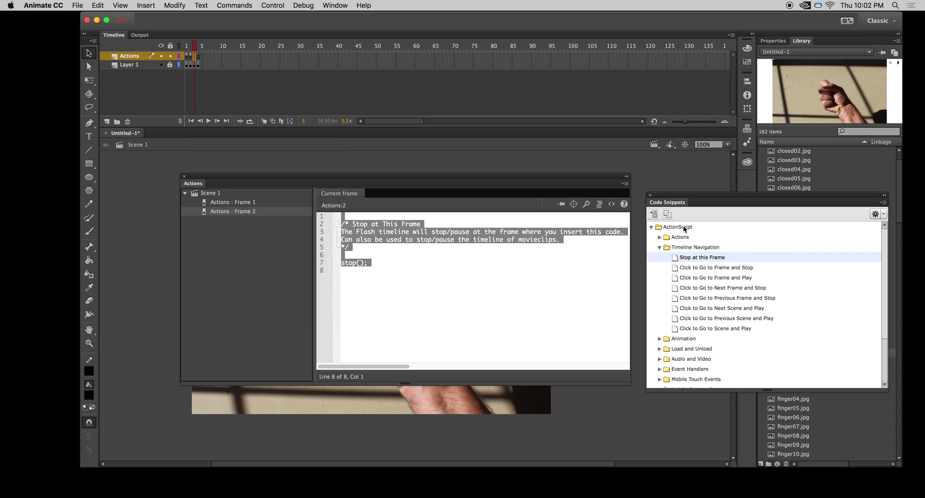
double_click(685, 257)
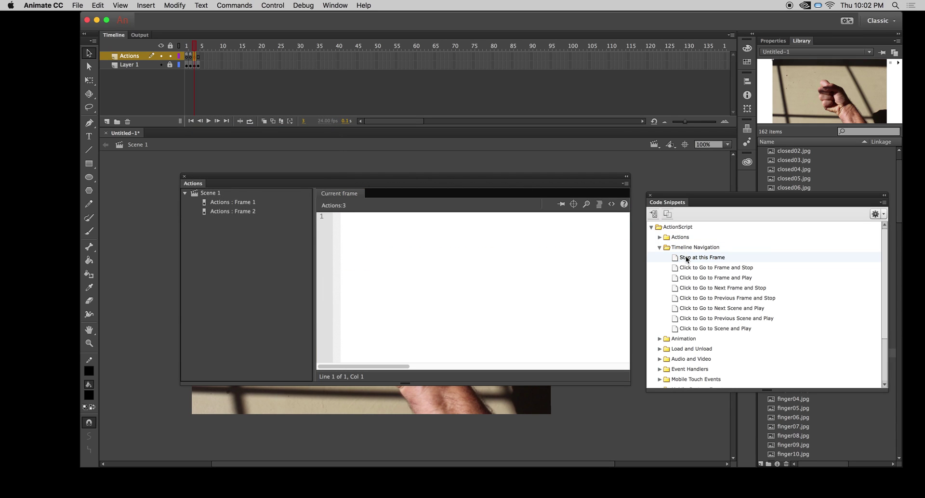
Insert a keyframe at frame 4 of the Actions layer and apply the "Stop at this Frame" snippet there
left_click(199, 57)
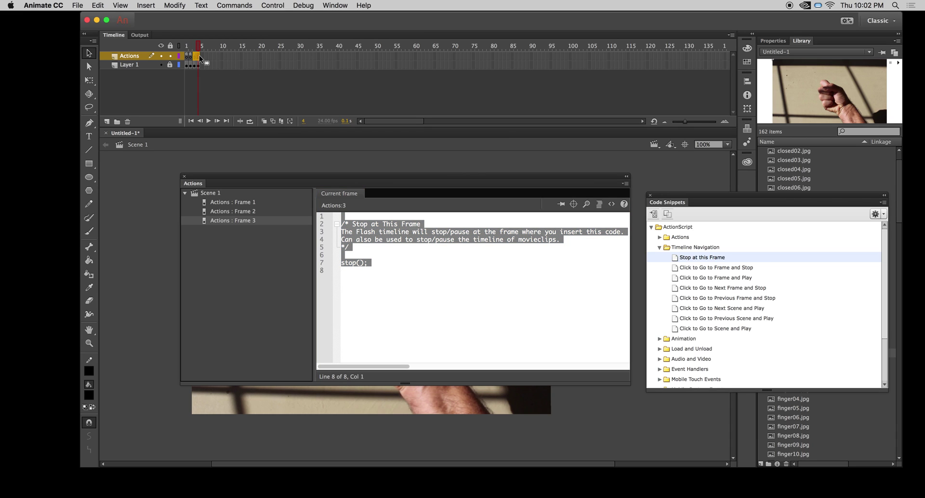
right_click(198, 55)
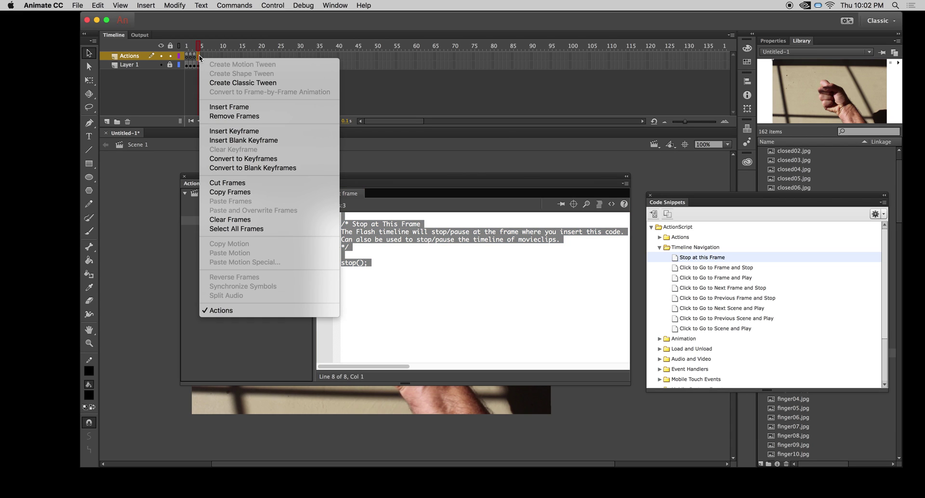
left_click(233, 133)
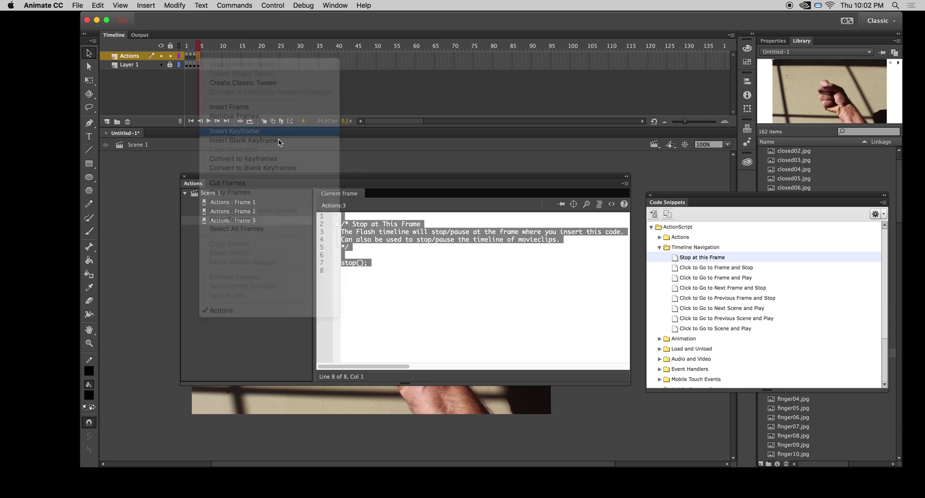
double_click(694, 261)
Uncover the stage, return to frame 1, test the movie to check that it stops there, and close the preview
left_click_drag(243, 178, 528, 56)
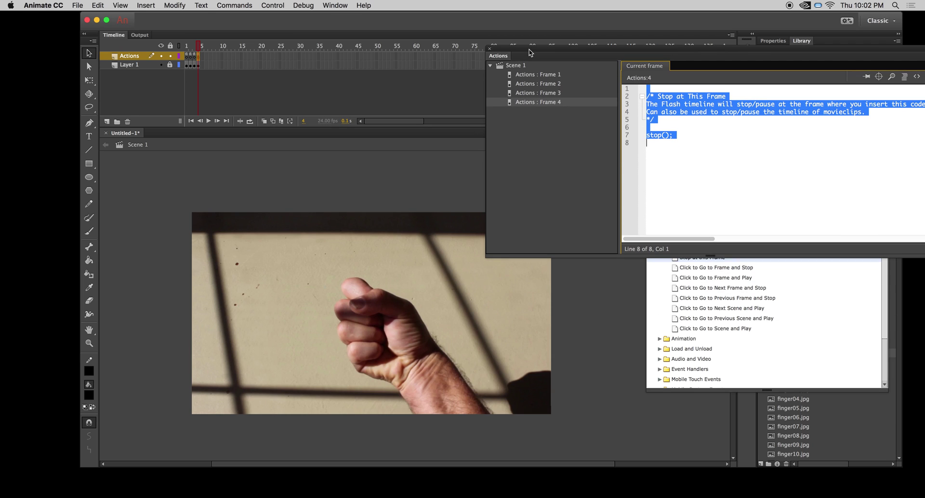
left_click(186, 58)
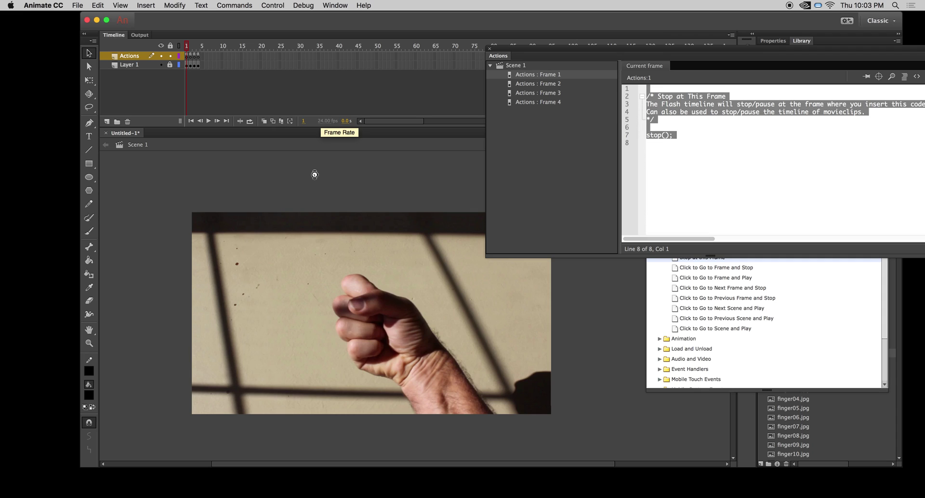
key("super+Return")
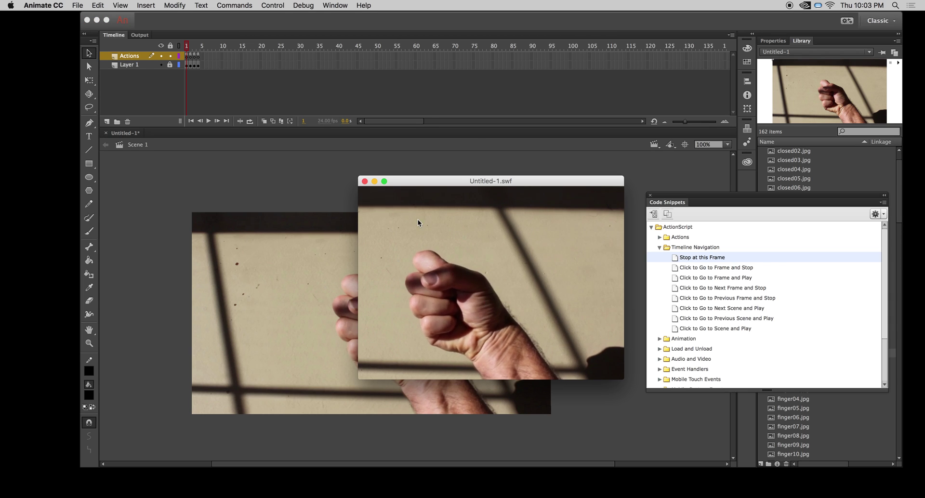
left_click(365, 181)
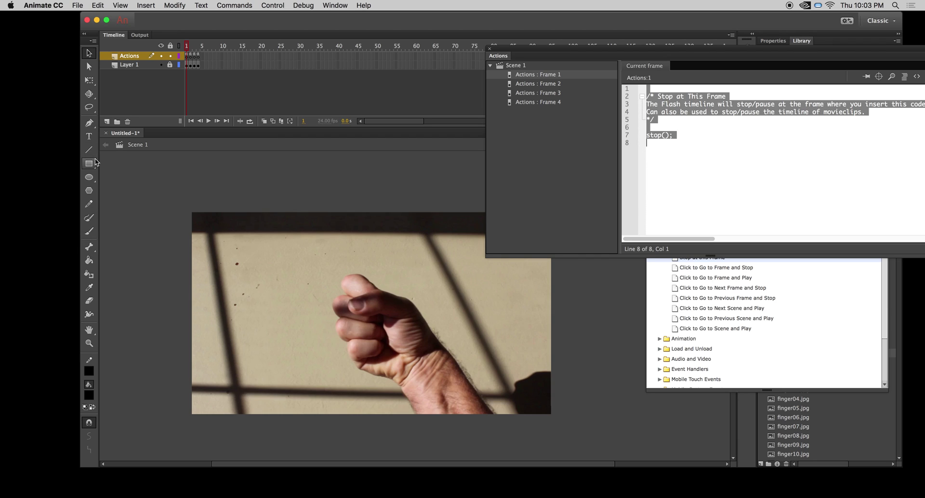
Choose the Pencil tool and add a new layer named "open" above the Actions layer
left_click(89, 205)
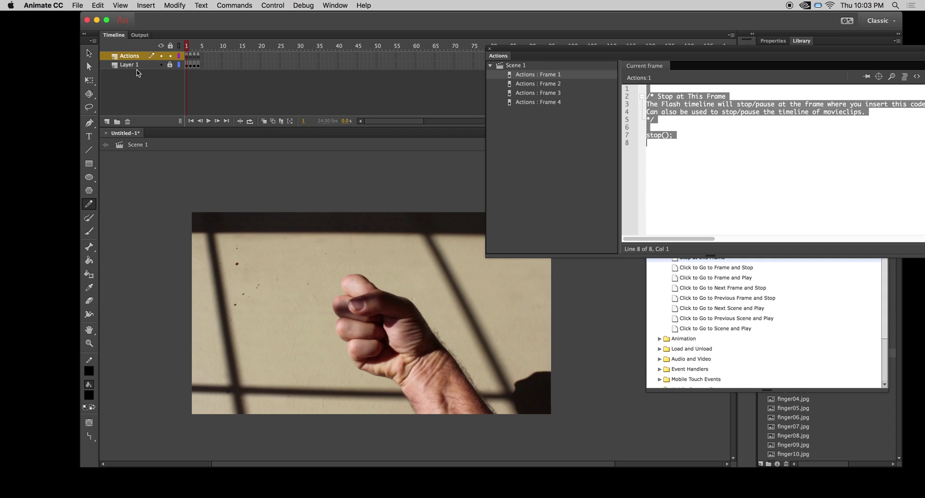
left_click(107, 121)
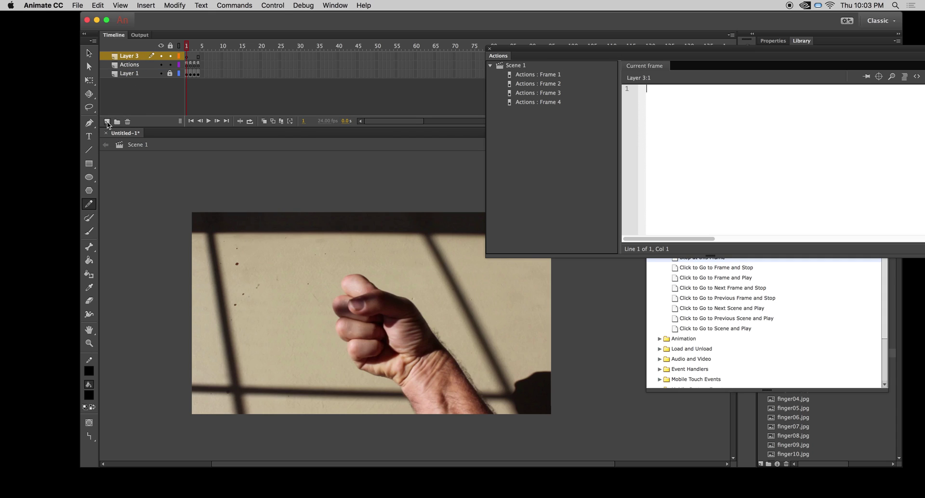
double_click(139, 56)
type("open")
key("Return")
Set both the stroke colour and the fill colour to red
left_click(89, 372)
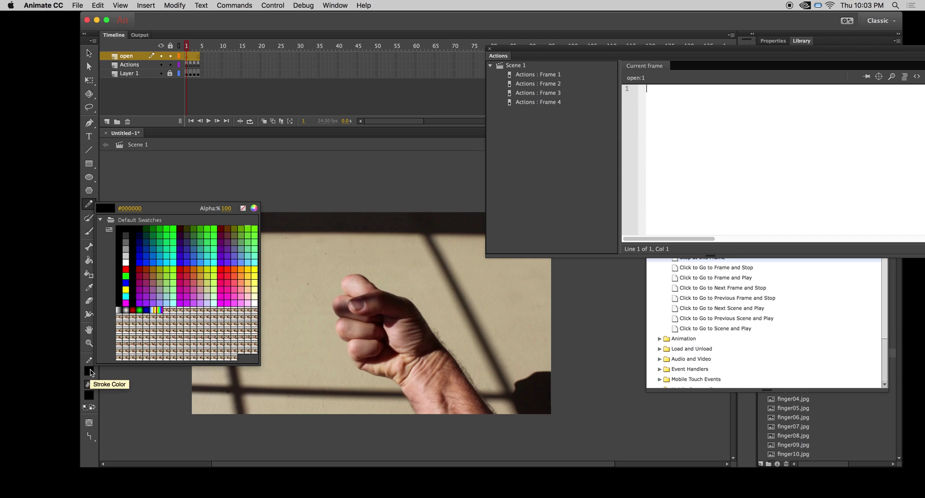
left_click(126, 269)
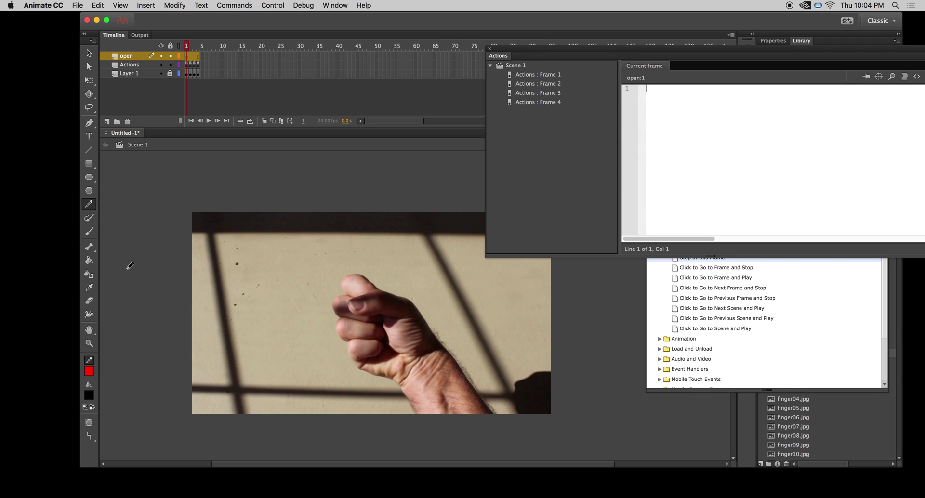
left_click(91, 396)
left_click(126, 293)
Draw a closed freehand outline around the lower part of the fist on the open layer and fill it with red
left_click_drag(396, 289, 399, 291)
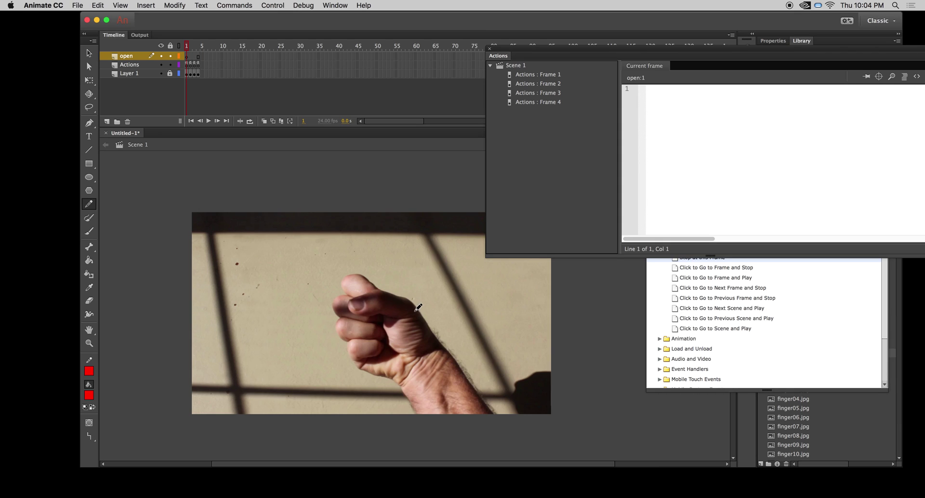
mouse_move(381, 317)
left_mouse_down()
mouse_move(417, 315)
mouse_move(435, 337)
mouse_move(391, 380)
mouse_move(352, 369)
mouse_move(333, 339)
mouse_move(341, 326)
mouse_move(388, 314)
left_mouse_up()
left_click(89, 261)
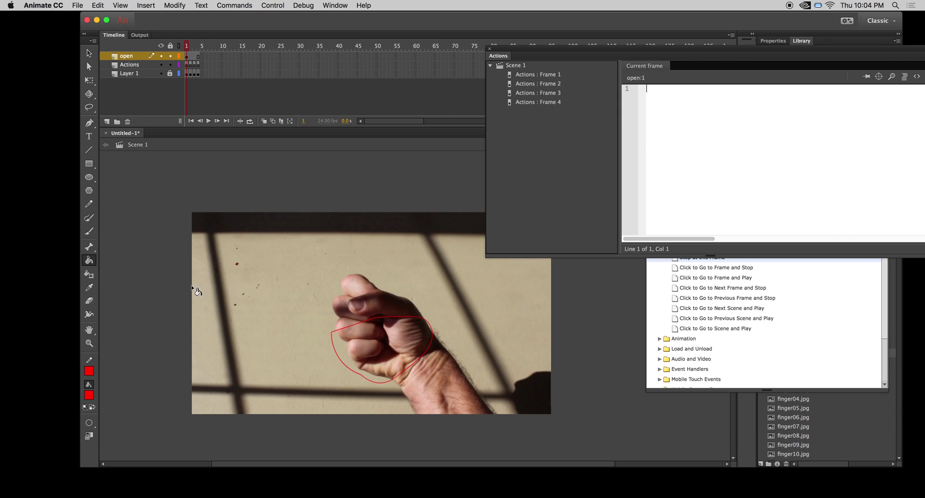
left_click(391, 338)
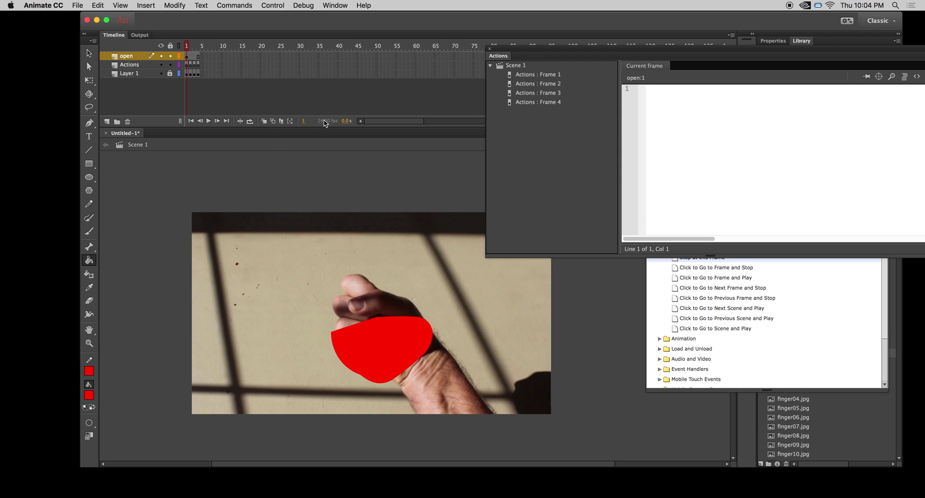
Select the red shape on the fist and convert it to a Button symbol named "Bopen"
left_click(87, 54)
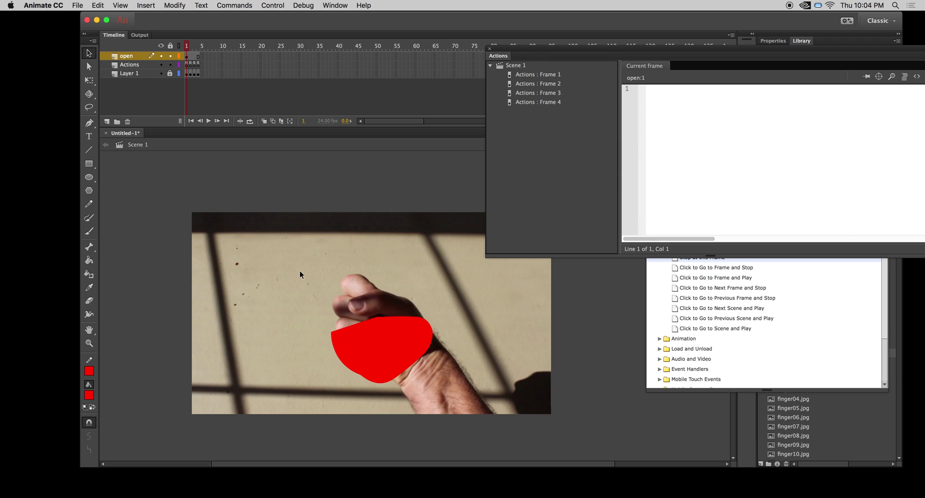
left_click_drag(300, 273, 453, 393)
left_click(147, 4)
mouse_move(170, 2)
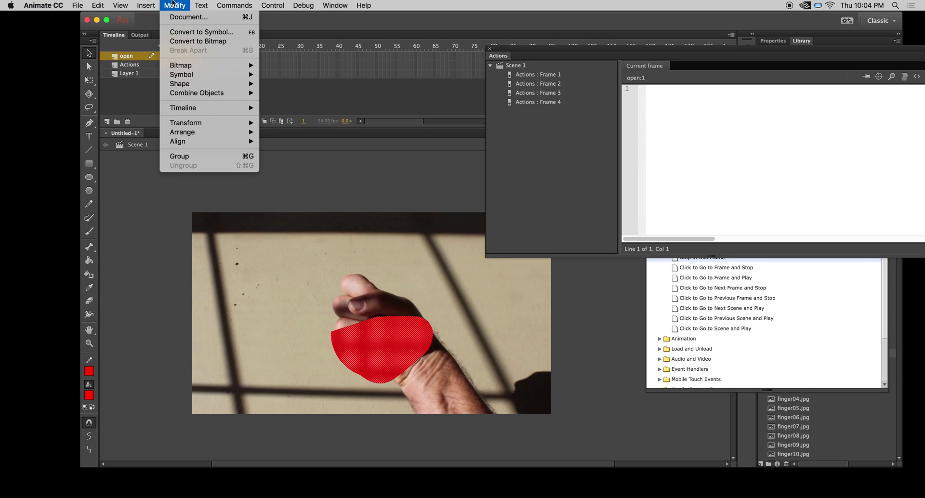
left_click(178, 33)
left_click(427, 141)
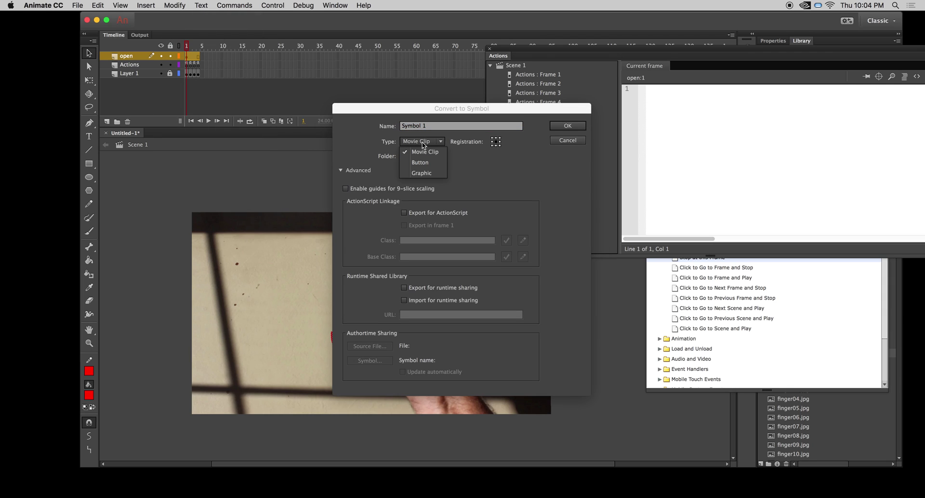
left_click(421, 160)
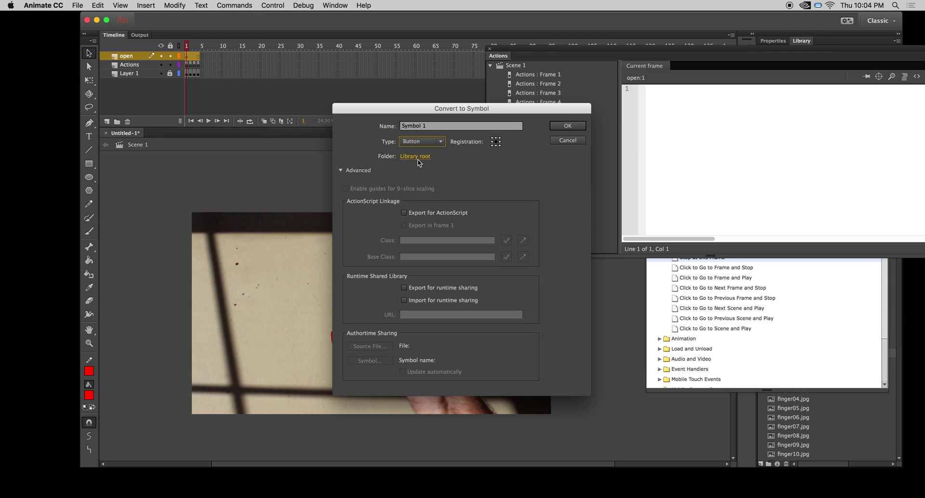
left_click(431, 128)
triple_click(424, 126)
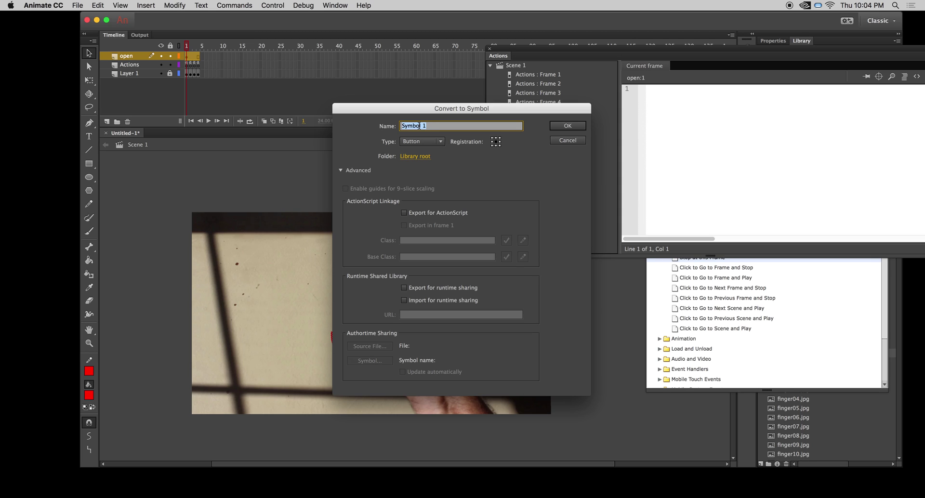
type("Bopen")
left_click(567, 126)
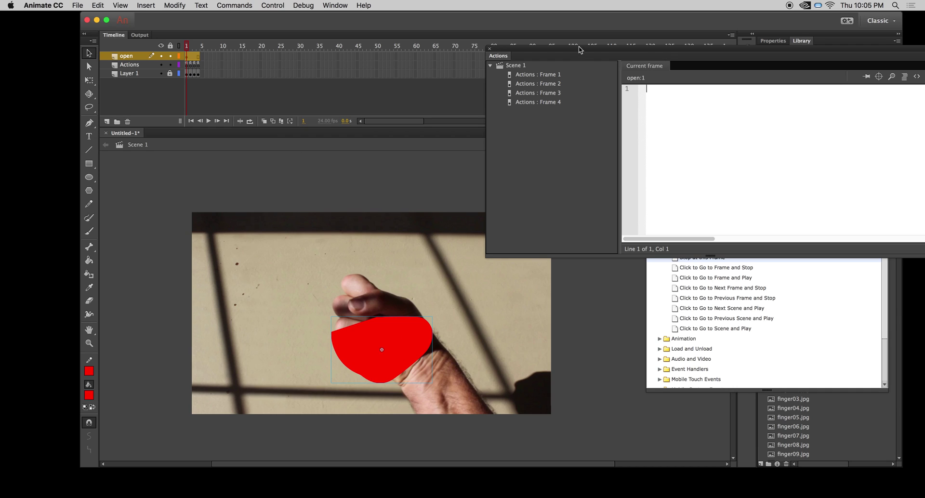
Apply the "Click to Go to Frame and Stop" code snippet to the fist button, accepting an automatically created instance name
left_click_drag(574, 50, 308, 28)
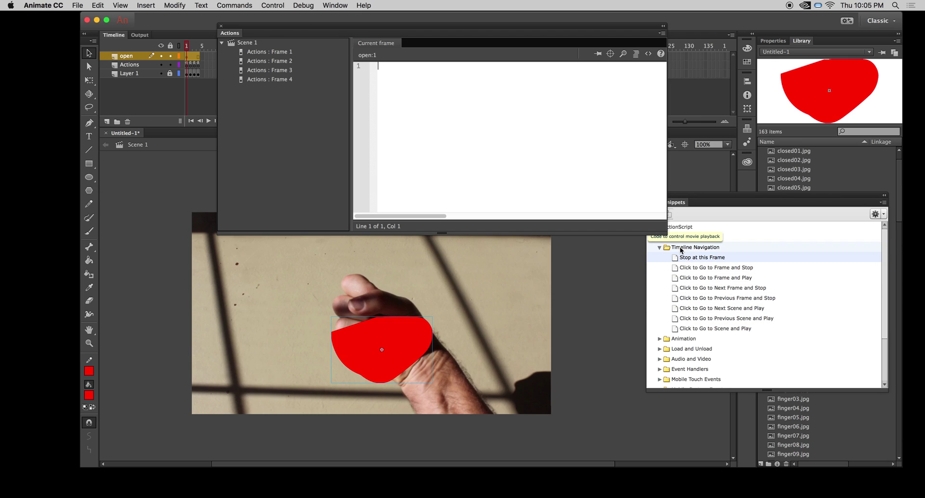
mouse_move(702, 281)
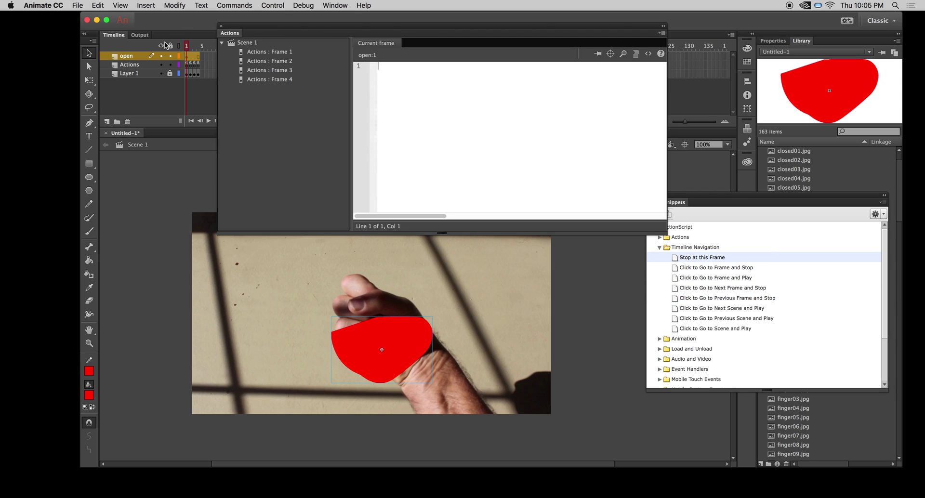
mouse_move(677, 271)
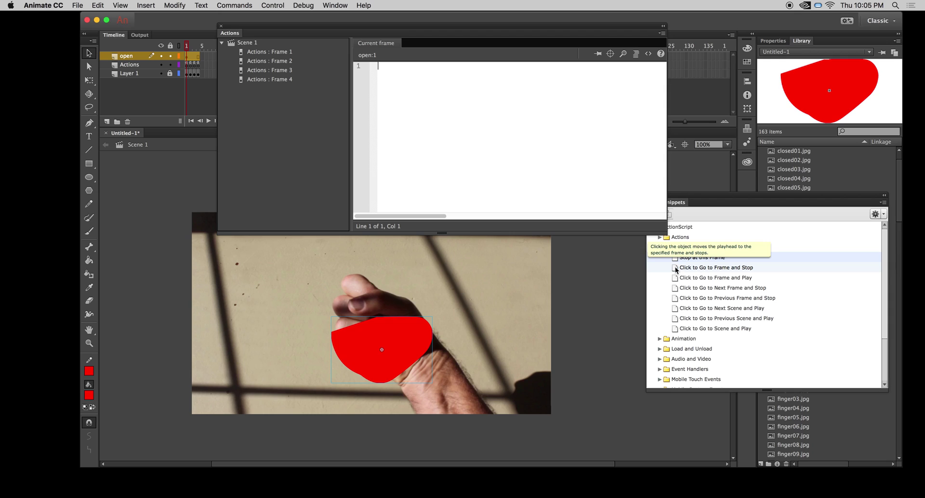
double_click(676, 271)
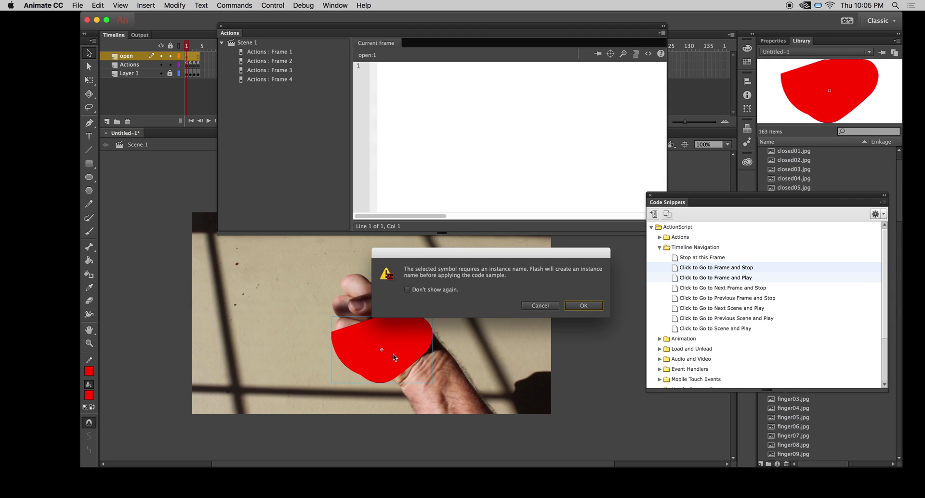
left_click(589, 307)
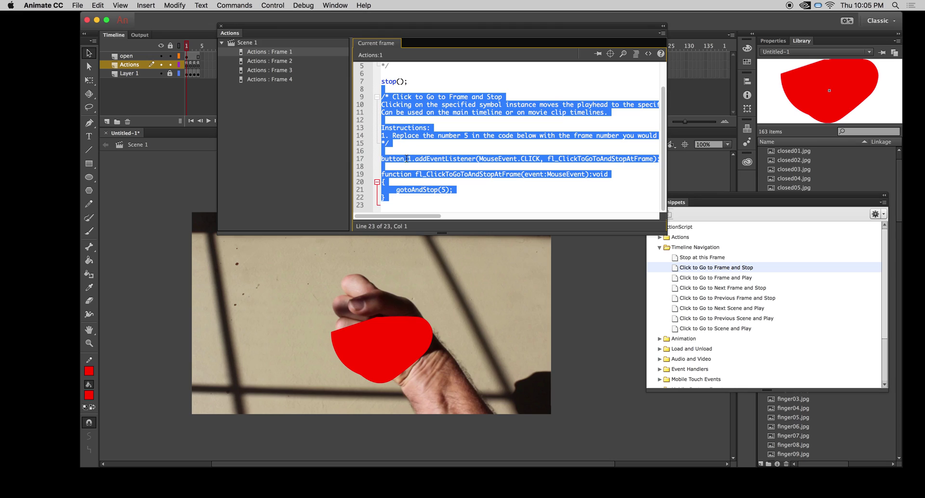
Set the fist button's gotoAndStop target to frame 2, then test the movie and close the preview
left_click(445, 190)
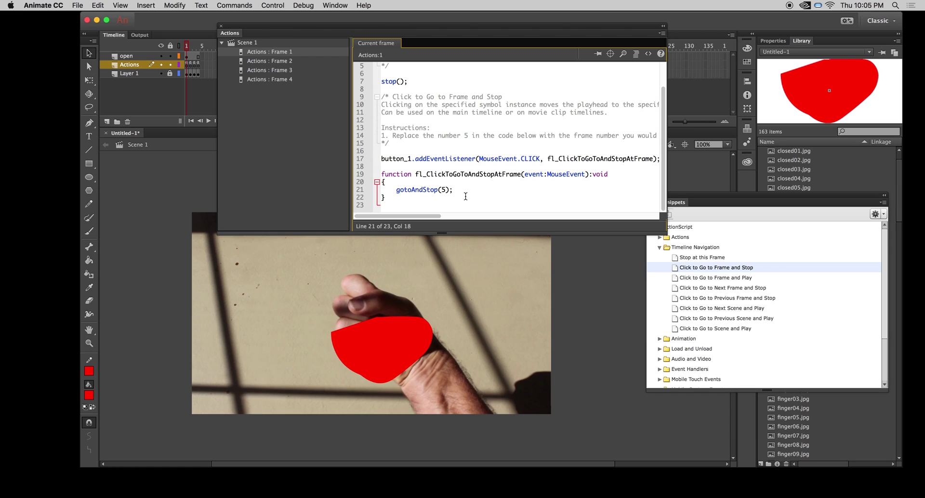
key("BackSpace")
type("2")
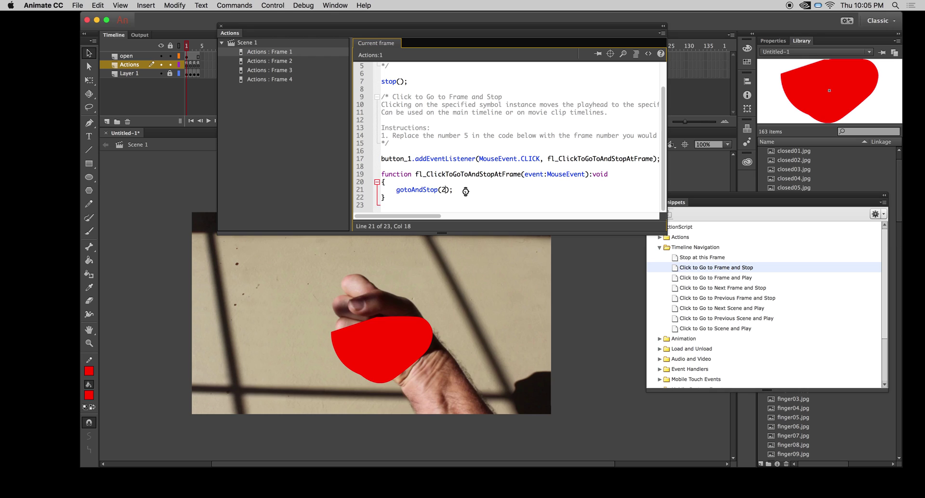
key("super+Return")
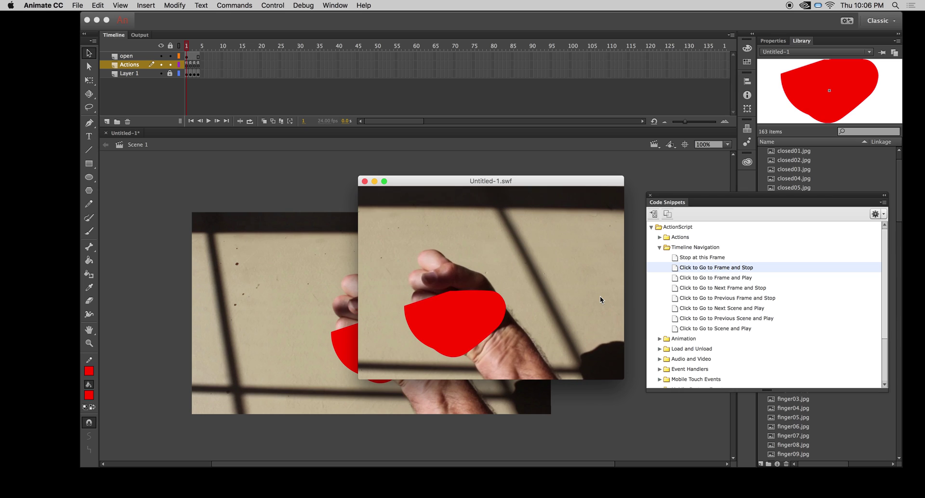
left_click(365, 182)
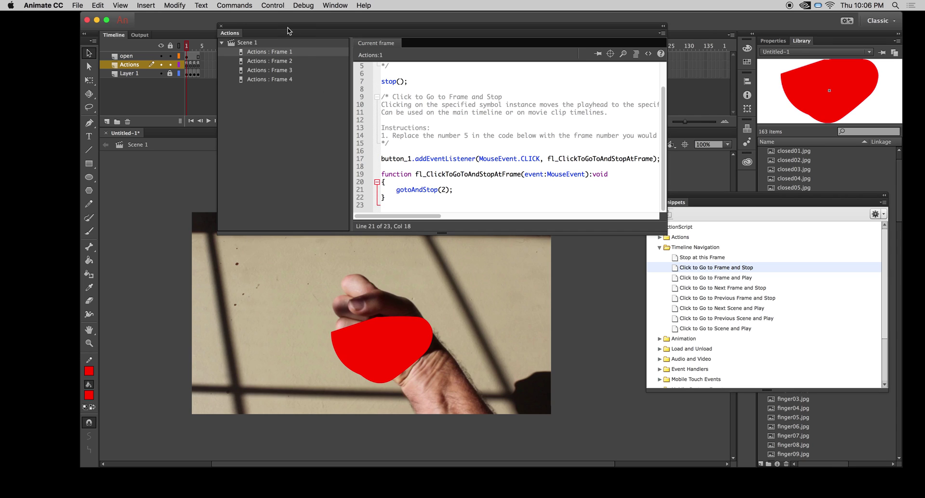
Uncover the timeline and add a new layer named "closed" above the open layer
left_click_drag(288, 30, 570, 92)
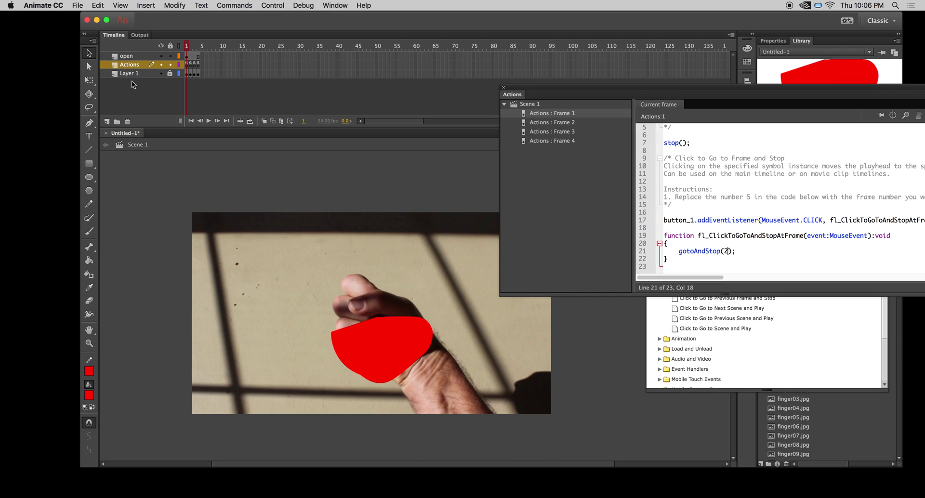
left_click(141, 57)
left_click(107, 121)
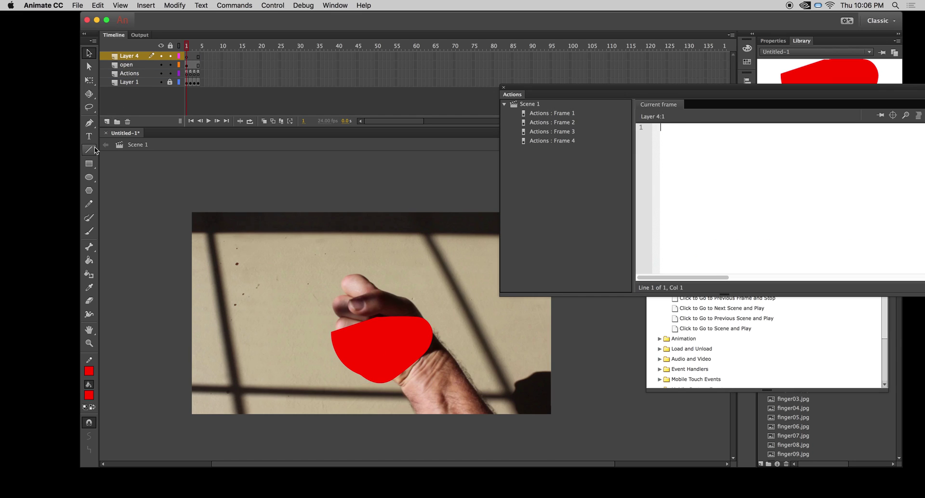
double_click(137, 57)
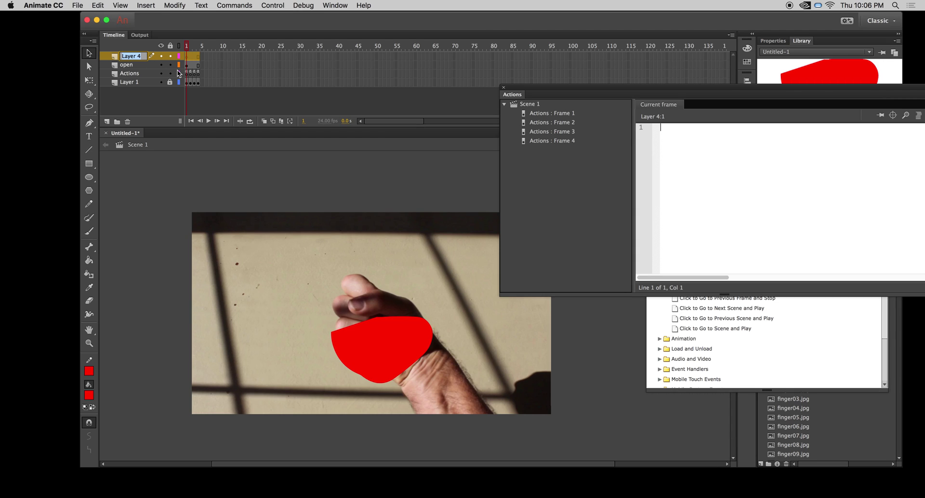
type("closed")
key("Return")
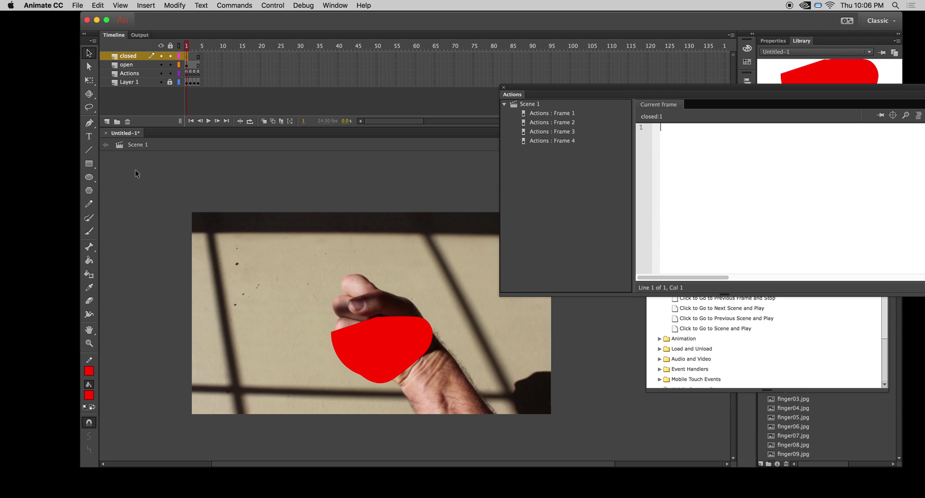
Draw a closed freehand Pencil outline around the wrist and forearm on the closed layer and fill it with red
left_click(89, 205)
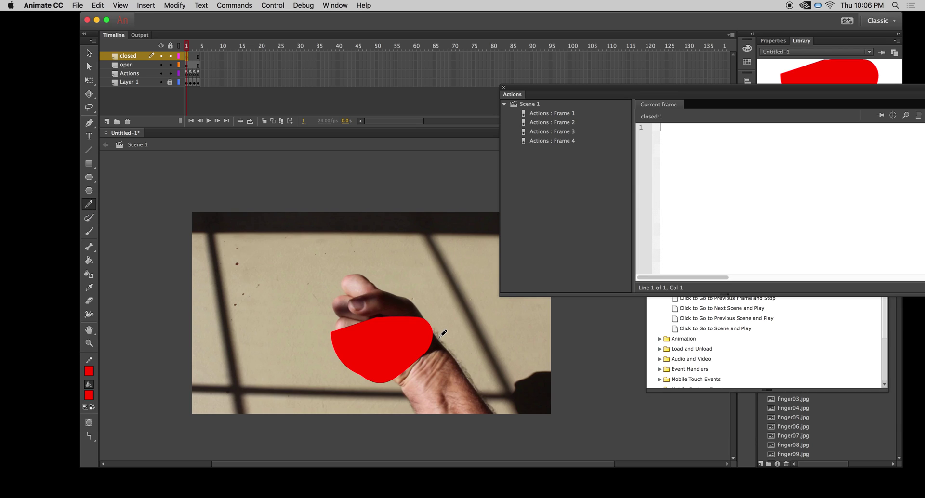
mouse_move(440, 336)
left_mouse_down()
mouse_move(395, 389)
mouse_move(418, 414)
mouse_move(458, 429)
mouse_move(499, 427)
mouse_move(484, 376)
mouse_move(458, 343)
mouse_move(439, 336)
left_mouse_up()
left_click(89, 261)
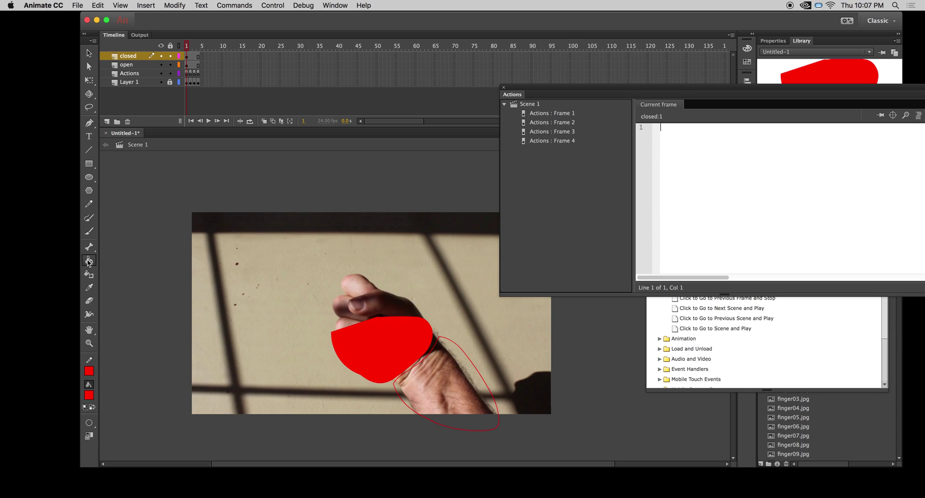
left_click(438, 390)
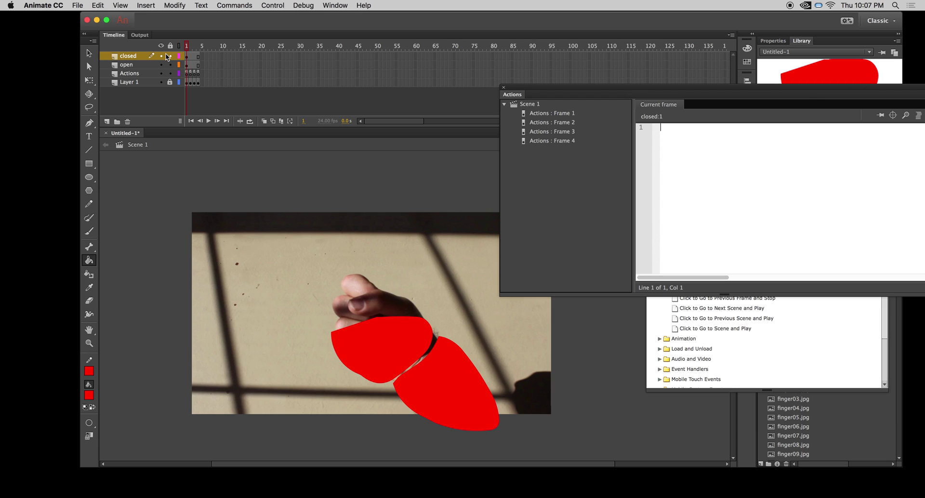
Lock the open layer and convert the red forearm shape to a Button symbol named "Bclosed"
left_click(188, 59)
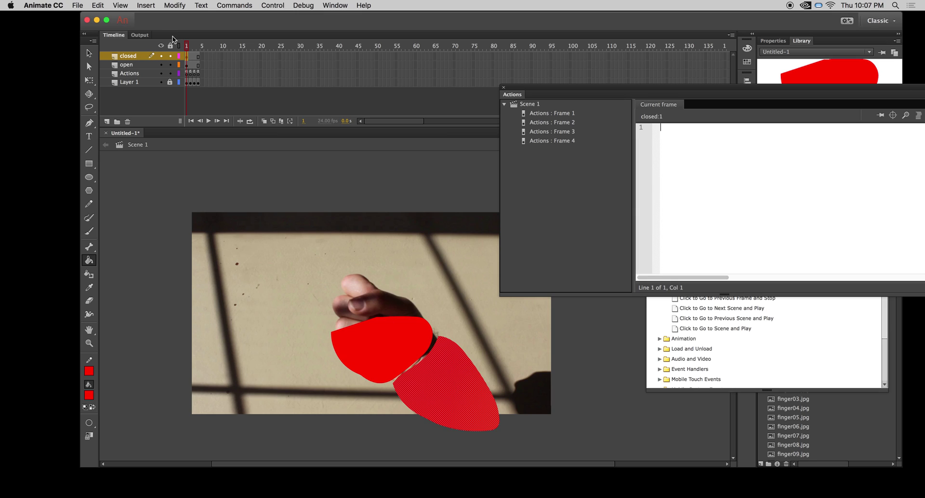
left_click(170, 65)
left_click(152, 4)
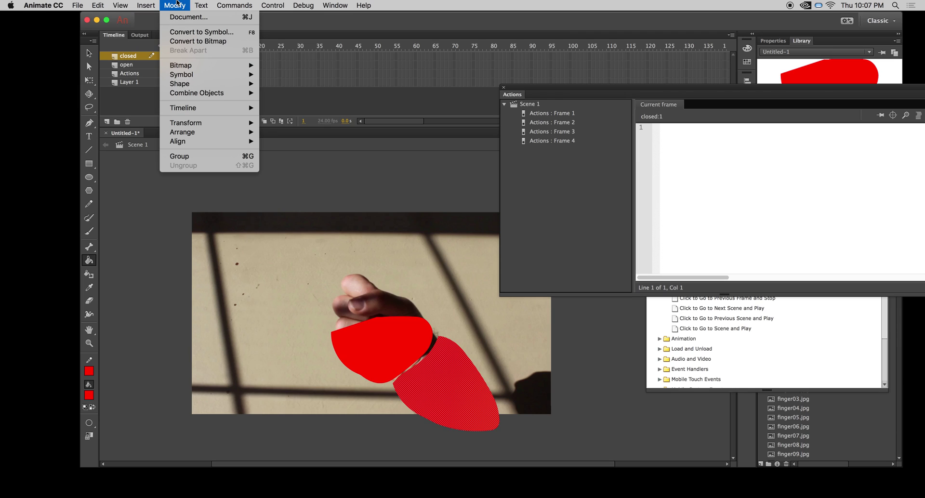
left_click(179, 33)
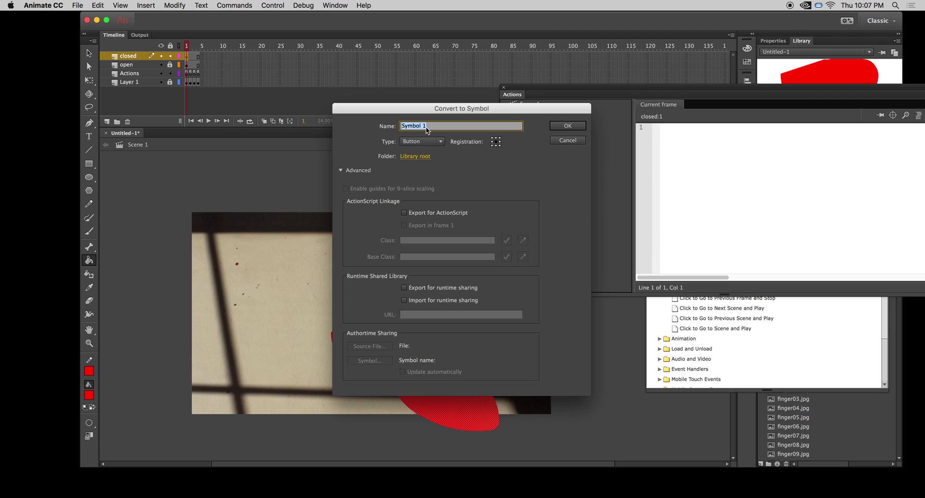
type("Bclosed")
left_click(567, 127)
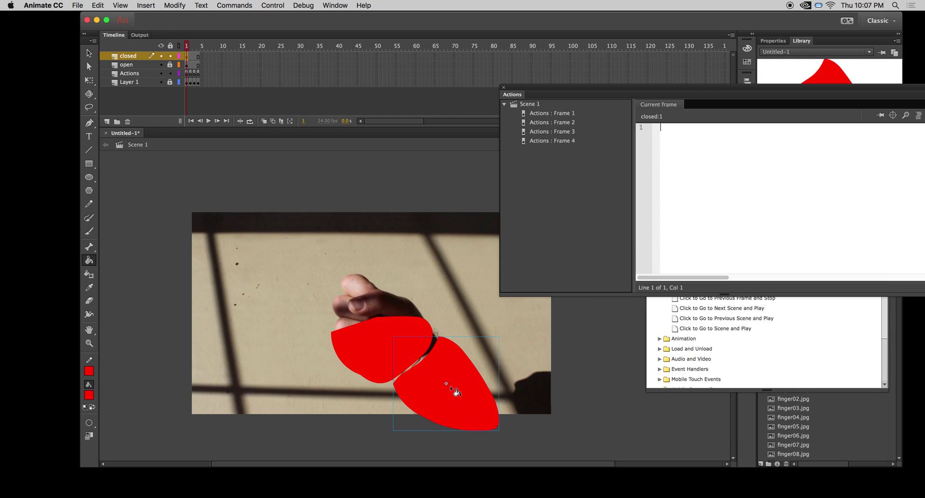
Apply the "Click to Go to Frame and Stop" snippet to the forearm button and set its gotoAndStop target to frame 1
key("v")
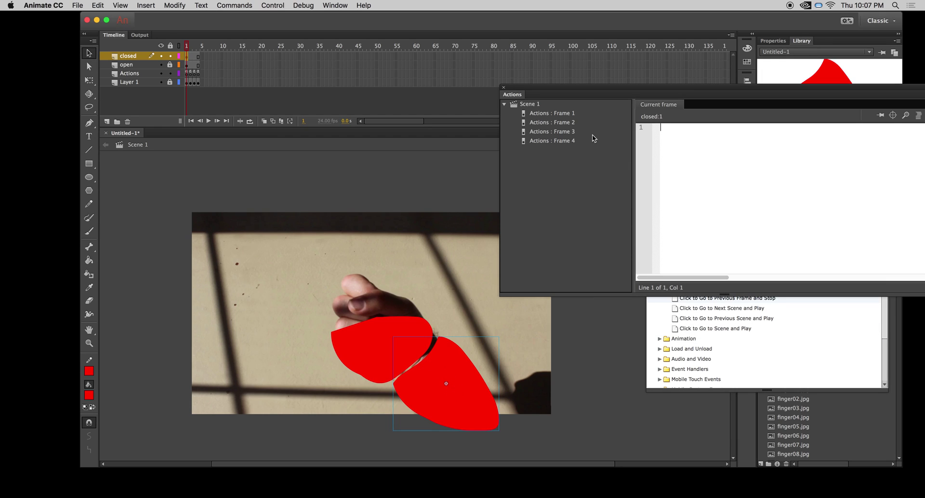
left_click_drag(583, 88, 428, 36)
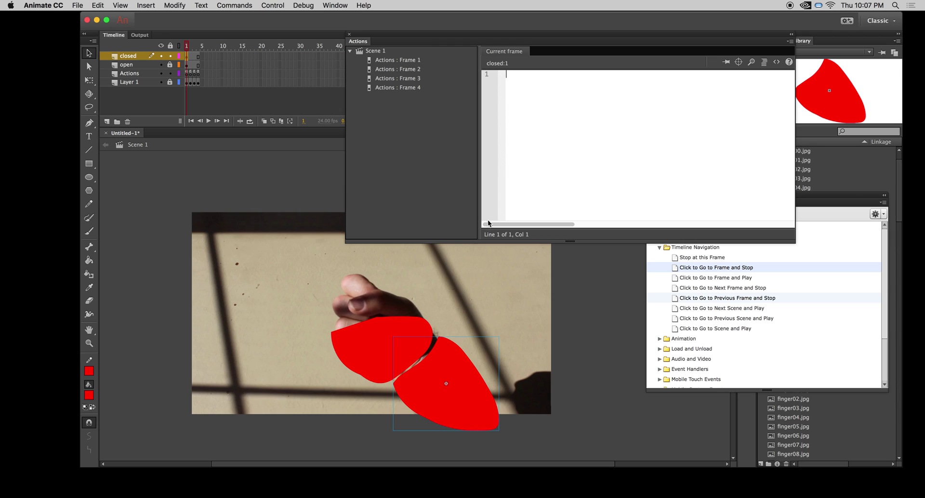
double_click(677, 269)
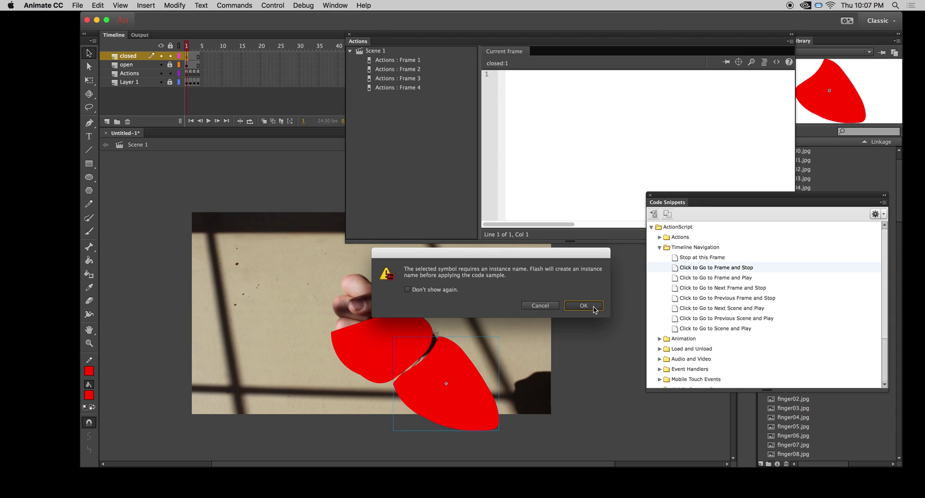
left_click(583, 306)
left_click(583, 203)
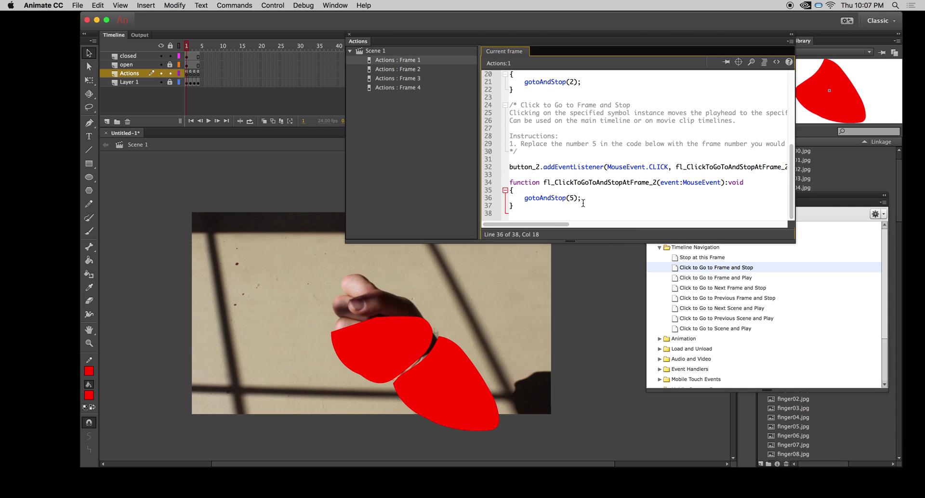
key("BackSpace")
type("1")
Test the movie, try the fist and forearm buttons to open and close the hand, and close the preview
key("super+Return")
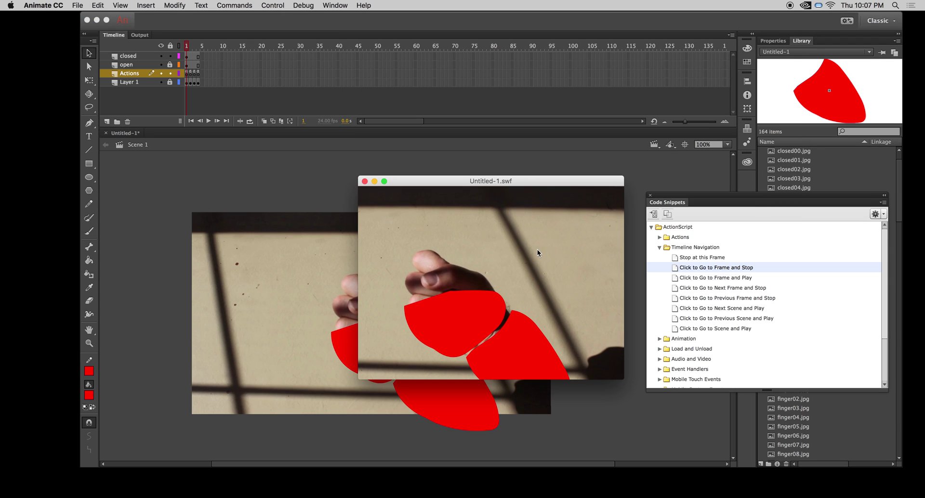
left_click(472, 314)
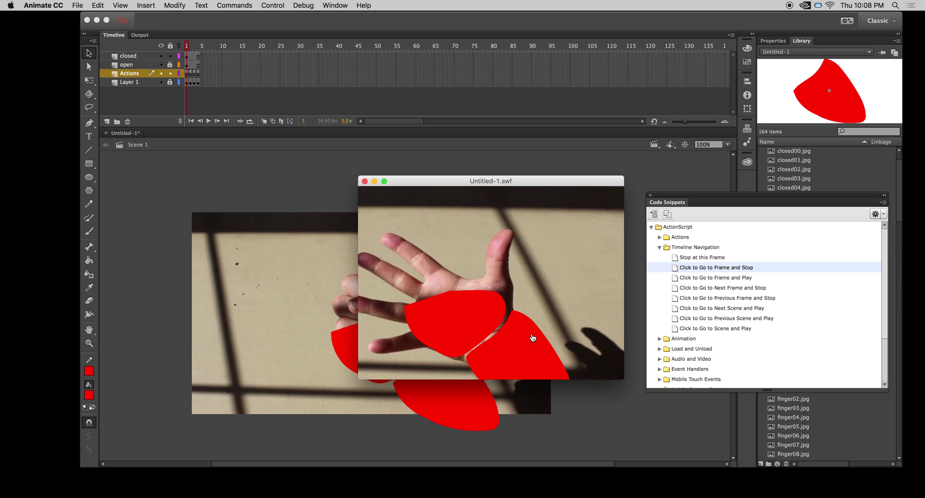
left_click(516, 361)
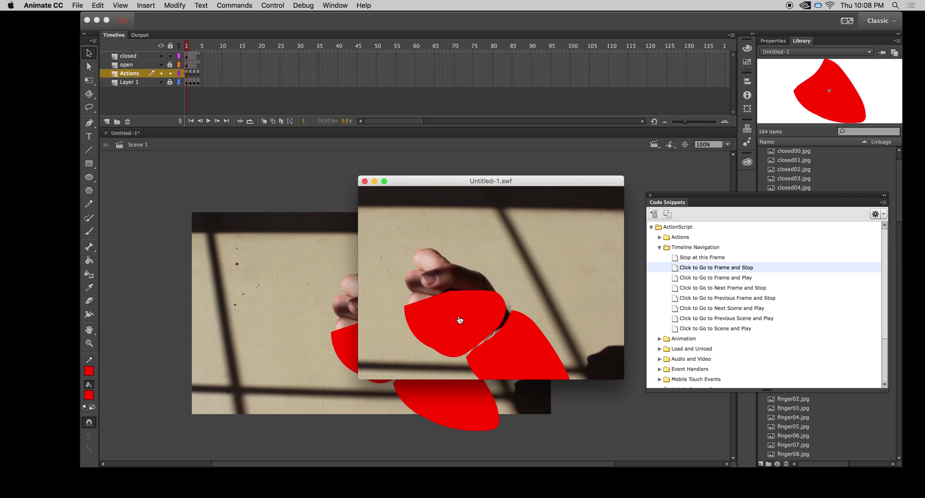
left_click(531, 369)
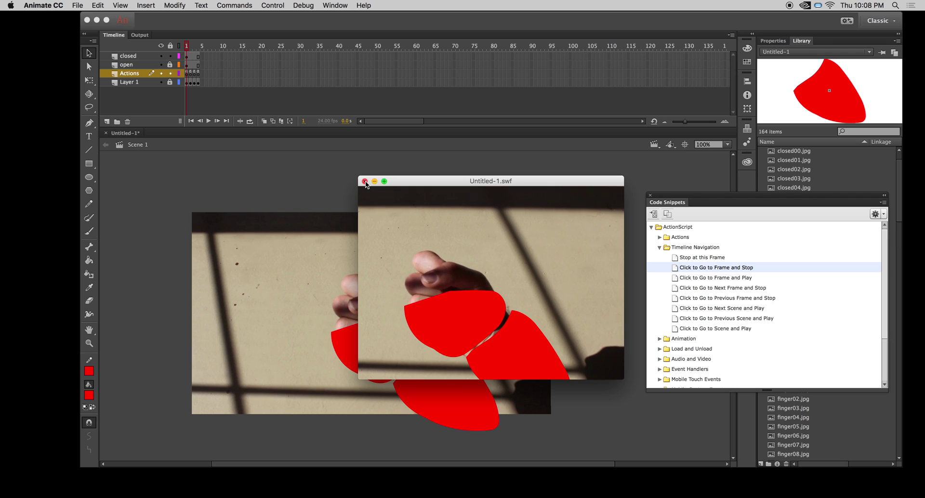
left_click(365, 182)
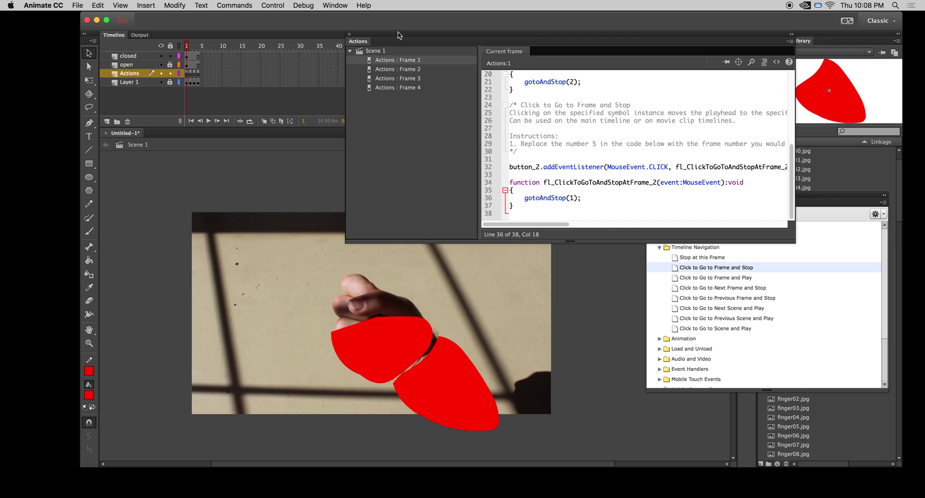
Move the Actions code window clear of the timeline, lock the closed layer and add a new layer above it
left_click_drag(397, 40, 481, 46)
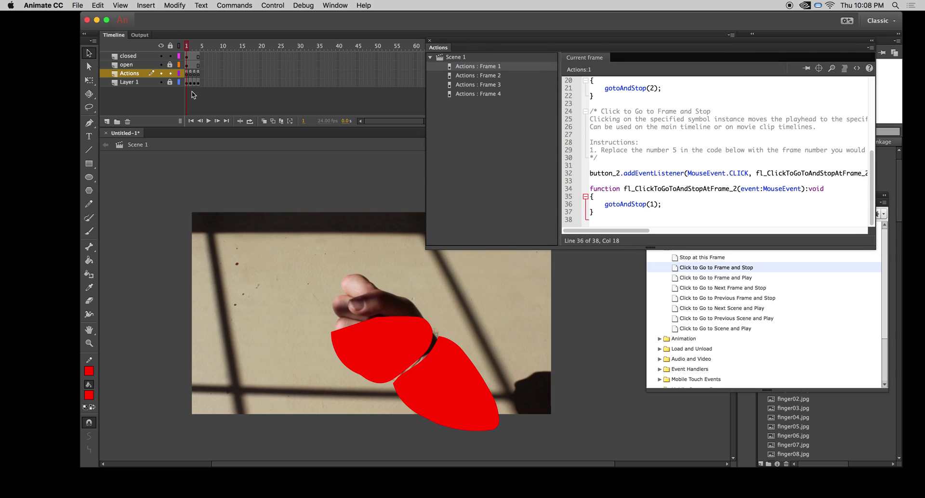
left_click(170, 56)
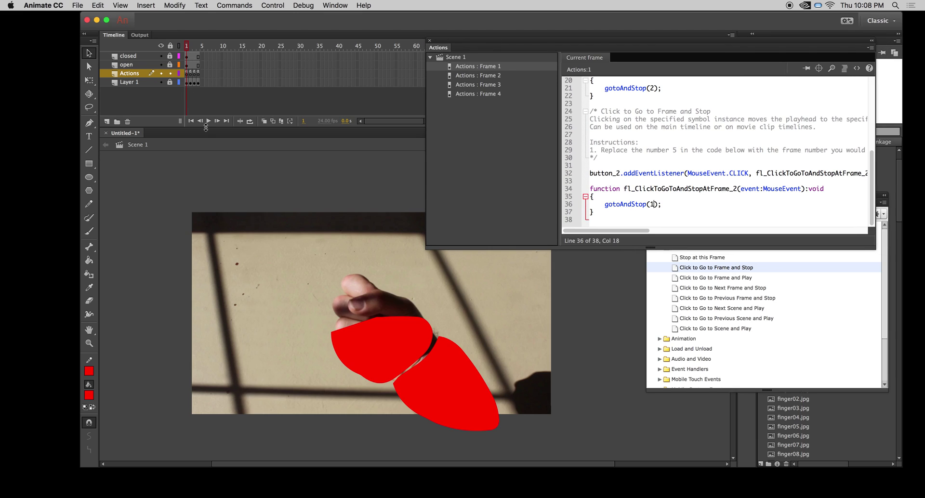
left_click(139, 56)
left_click(107, 122)
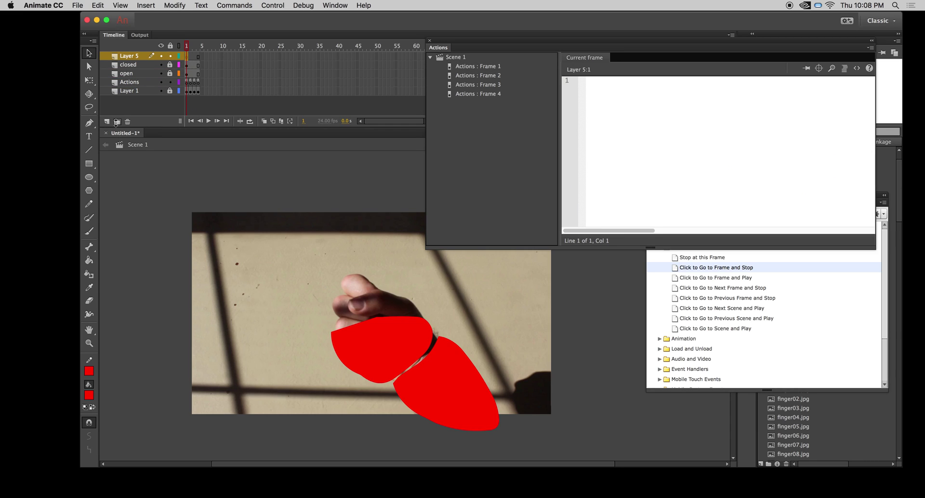
Draw a closed Pencil oval over the thumb on the new layer and fill it with red
left_click(90, 206)
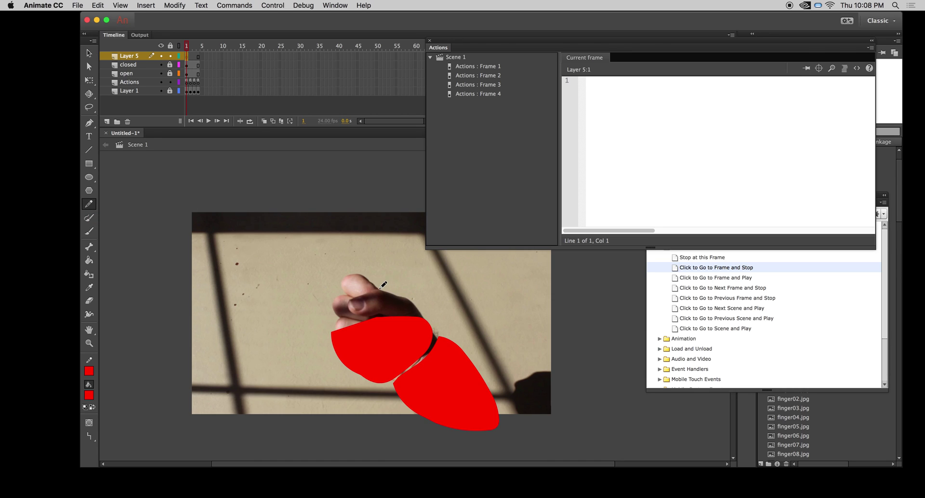
mouse_move(385, 286)
left_mouse_down()
mouse_move(424, 302)
mouse_move(377, 314)
mouse_move(351, 307)
mouse_move(395, 288)
left_mouse_up()
left_click(89, 260)
left_click(398, 293)
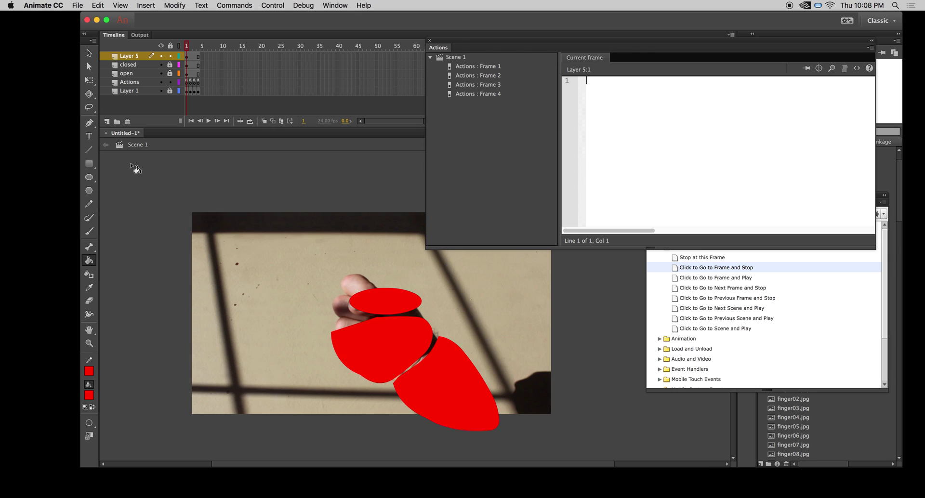
Select the red thumb oval and nudge it a few pixels left and one pixel down
left_click(188, 58)
key("Left")
key("Left")
key("Left")
key("Left")
key("Left")
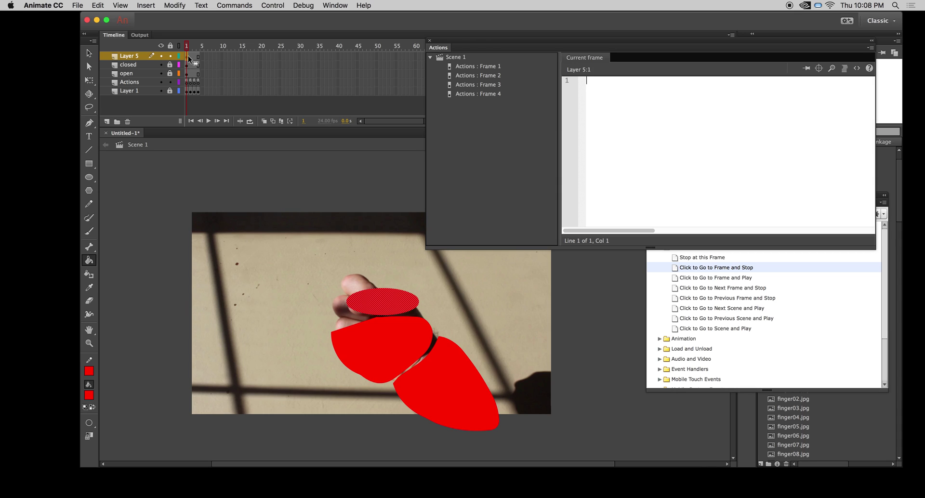
key("Down")
key("Down")
key("Up")
Convert the red thumb oval to a Button symbol named "Bthumb"
left_click(174, 4)
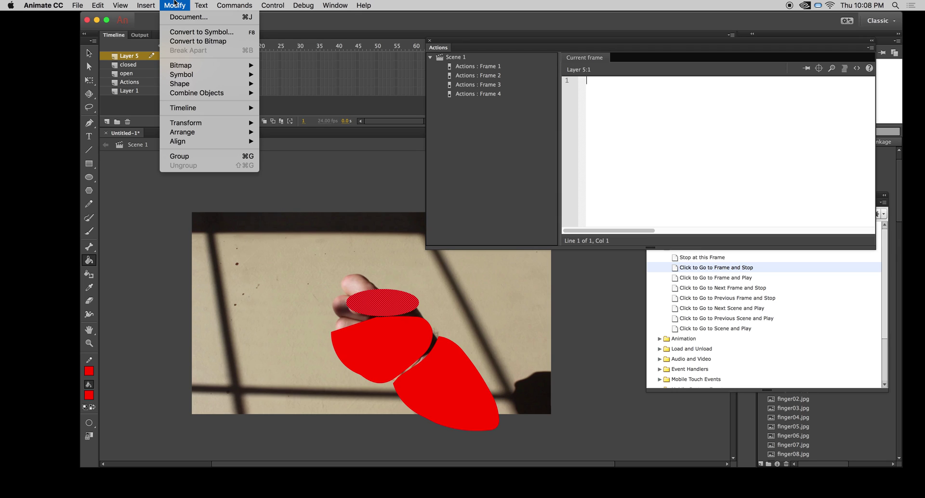
left_click(185, 32)
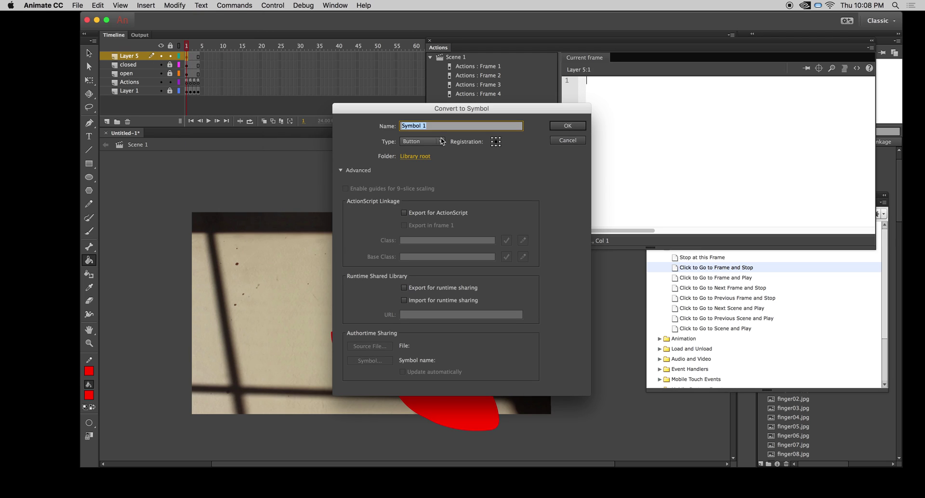
type("Bthumb")
left_click(565, 126)
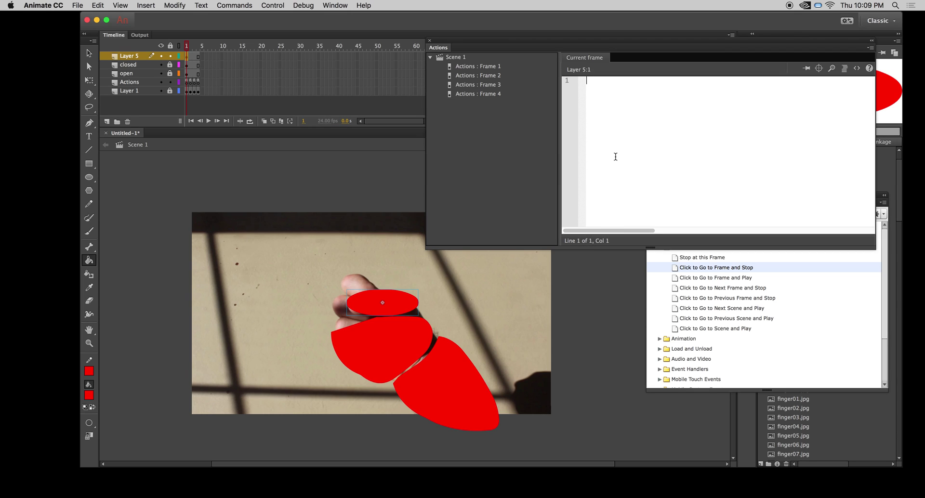
Apply the "Click to Go to Frame and Stop" snippet to the thumb button with gotoAndStop target frame 3, and test the movie
left_click(88, 53)
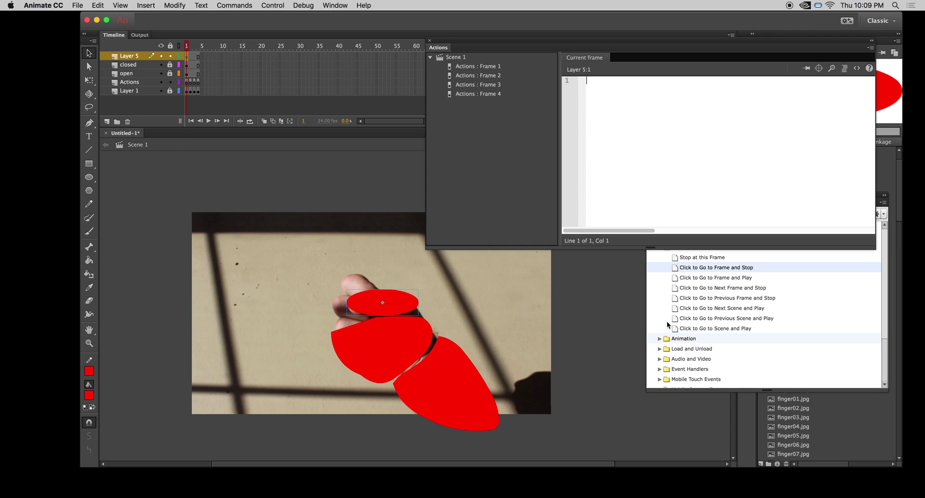
left_click(676, 268)
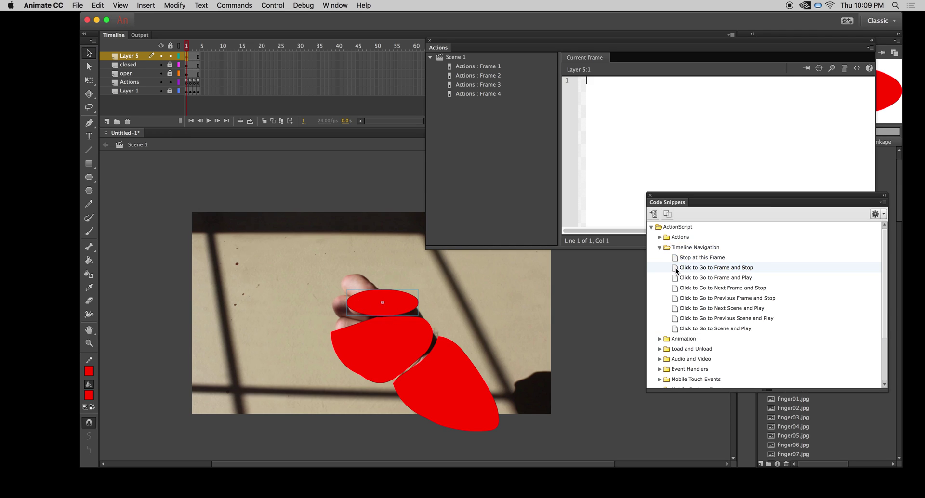
double_click(676, 268)
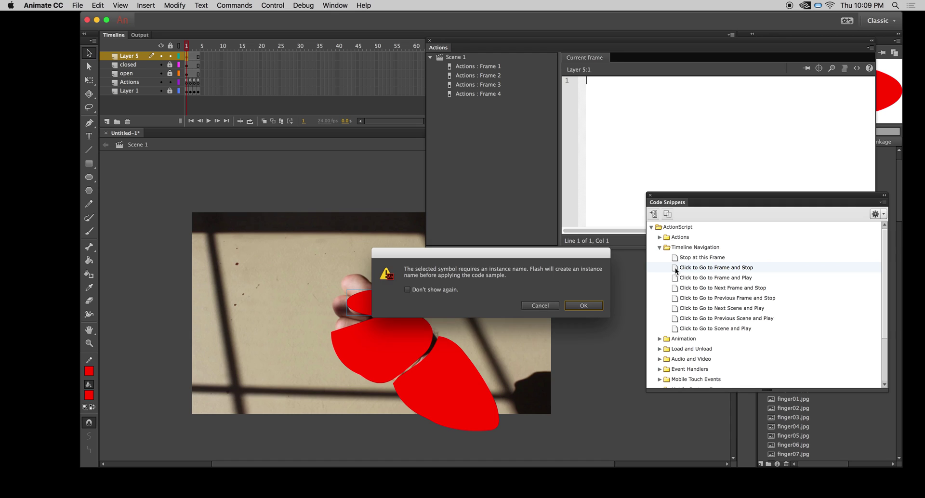
left_click(584, 306)
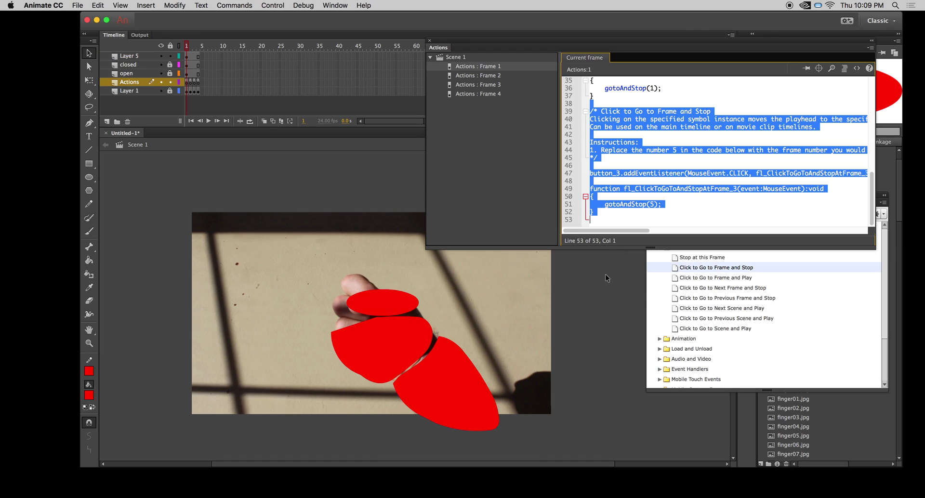
left_click(655, 205)
key("BackSpace")
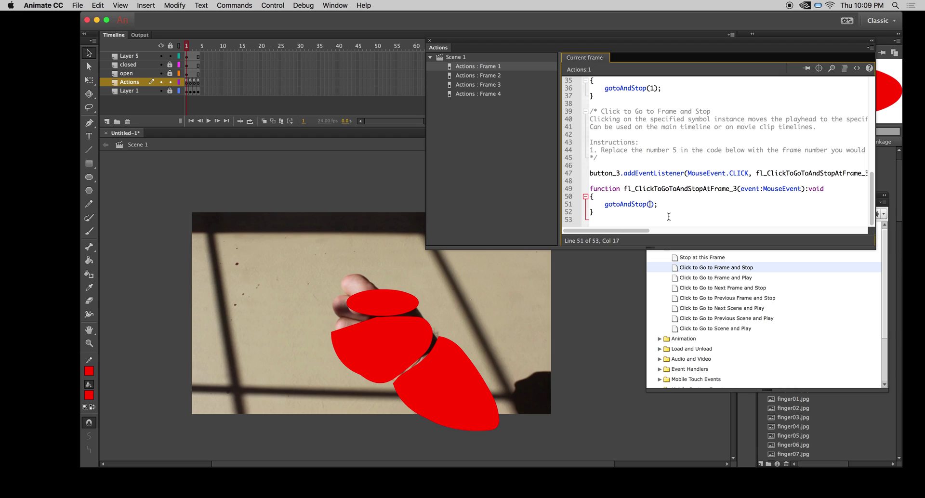
type("3")
key("super+Return")
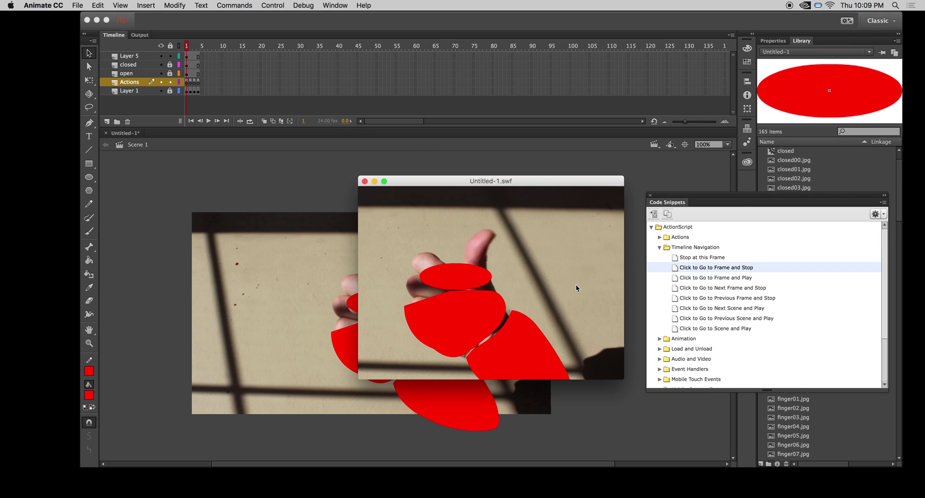
left_click(368, 181)
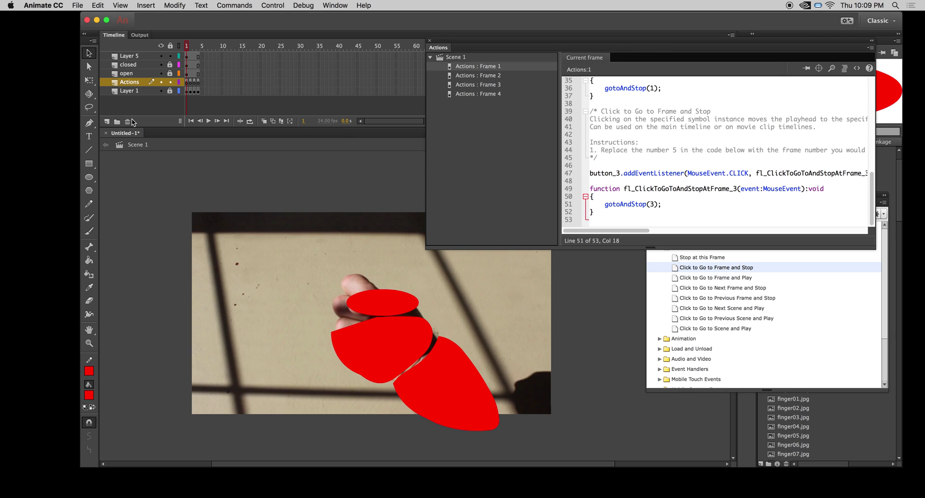
Rename the layer that holds the thumb button as "thumb"
double_click(131, 56)
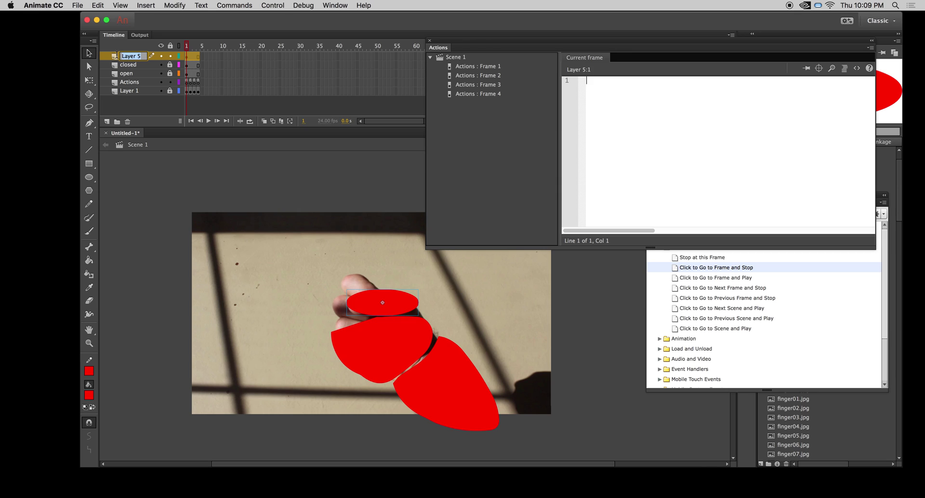
type("thumb")
key("Return")
Add a new layer named "finger" above the thumb layer and lock the thumb layer
left_click(106, 122)
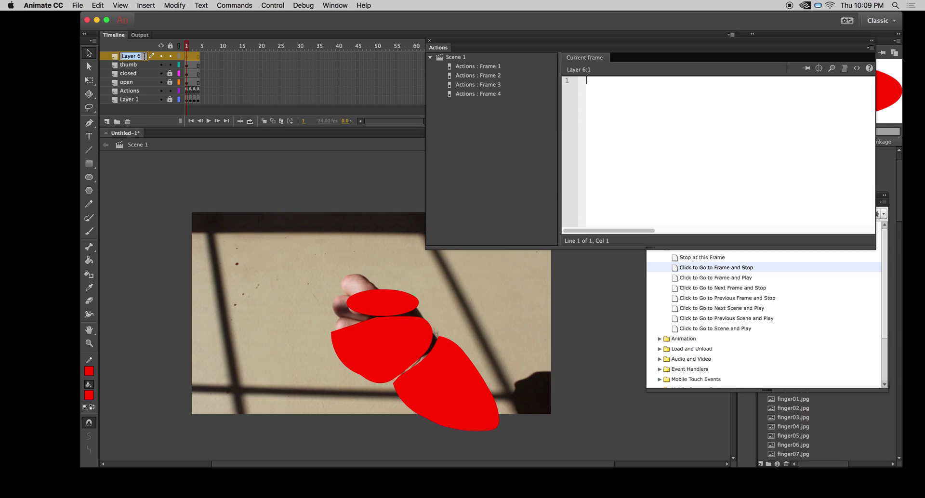
type("finger")
key("Return")
left_click(171, 66)
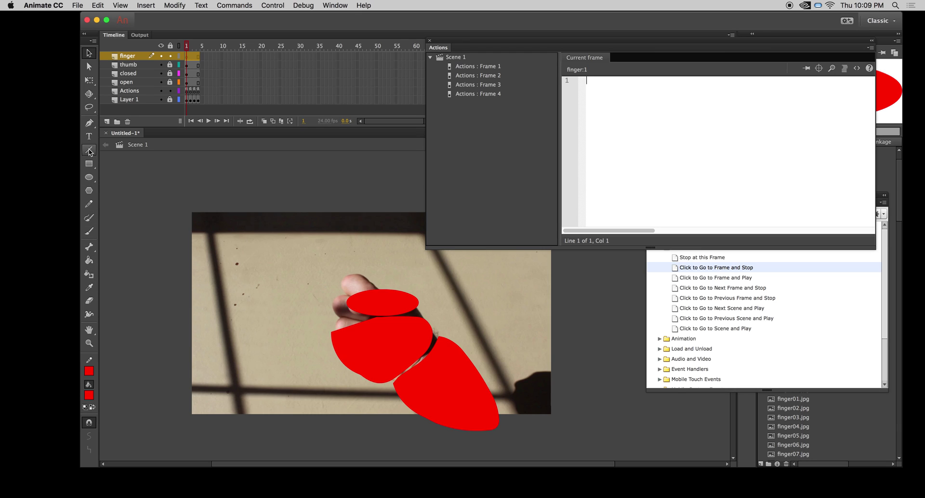
left_click(88, 204)
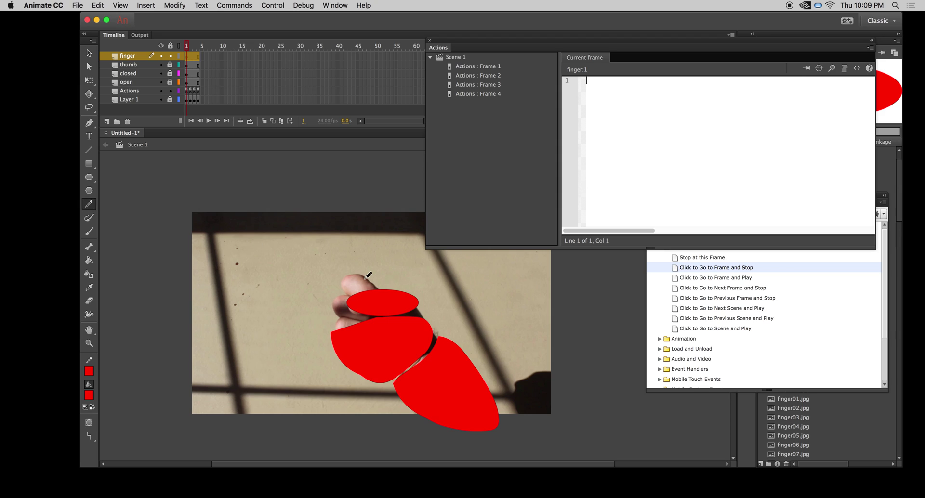
mouse_move(380, 286)
left_mouse_down()
mouse_move(348, 296)
mouse_move(335, 281)
mouse_move(359, 270)
mouse_move(381, 287)
left_mouse_up()
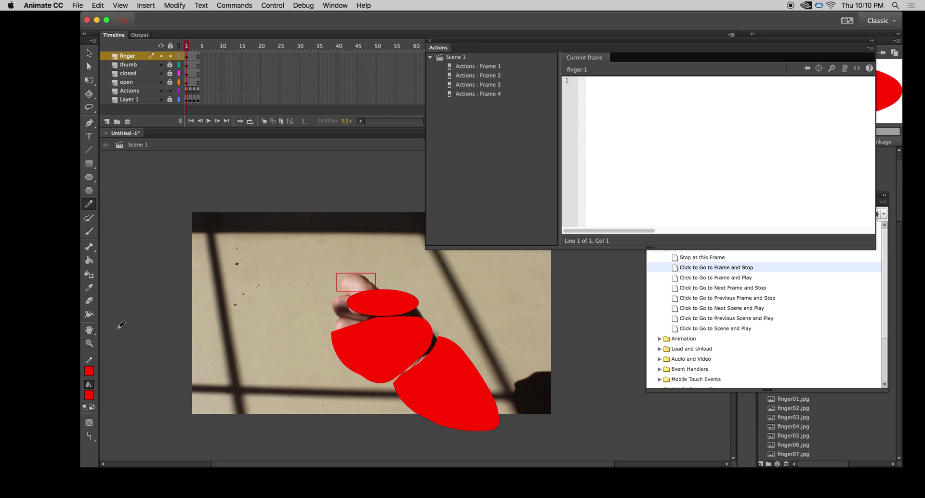
left_click(89, 437)
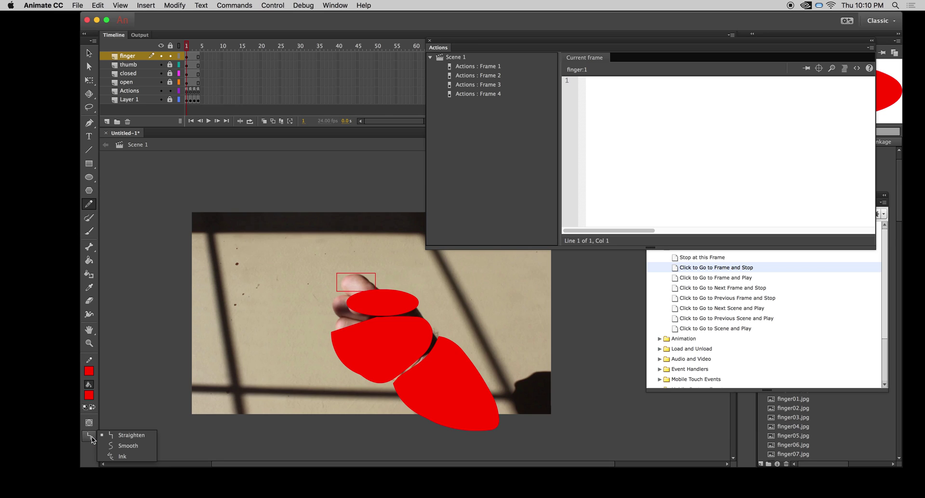
left_click(92, 438)
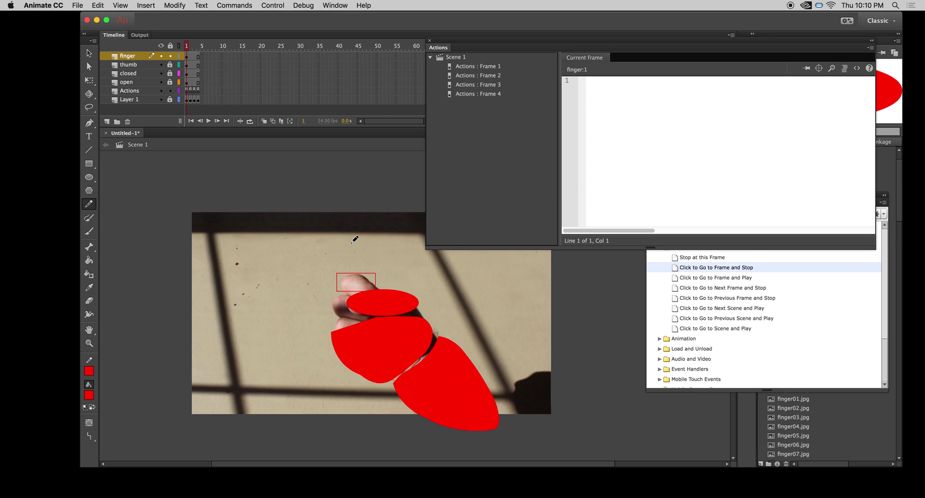
key("super+z")
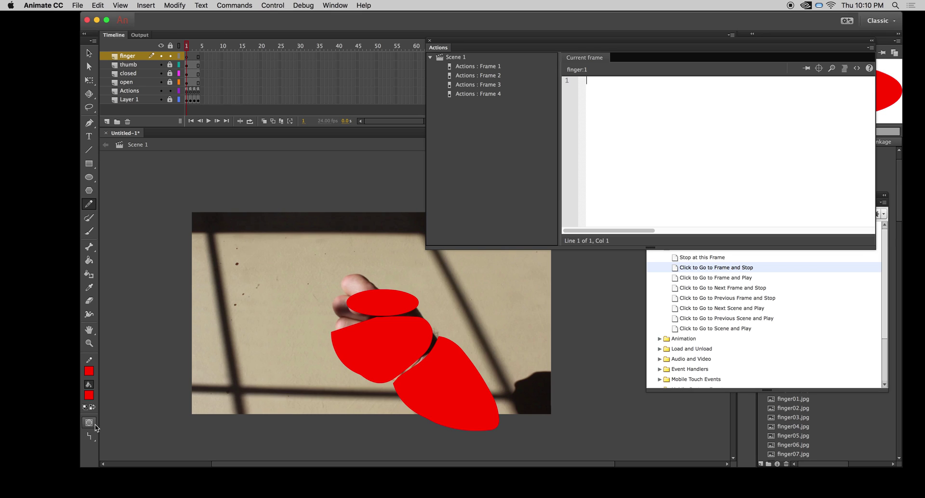
Set the Pencil mode to Smooth, draw a closed outline around the index finger on the finger layer and fill it with red
left_click(90, 439)
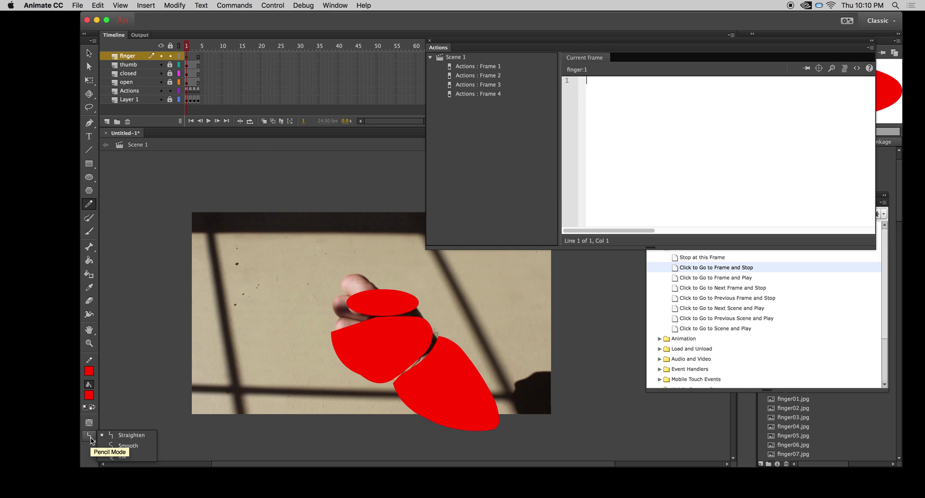
left_click(123, 447)
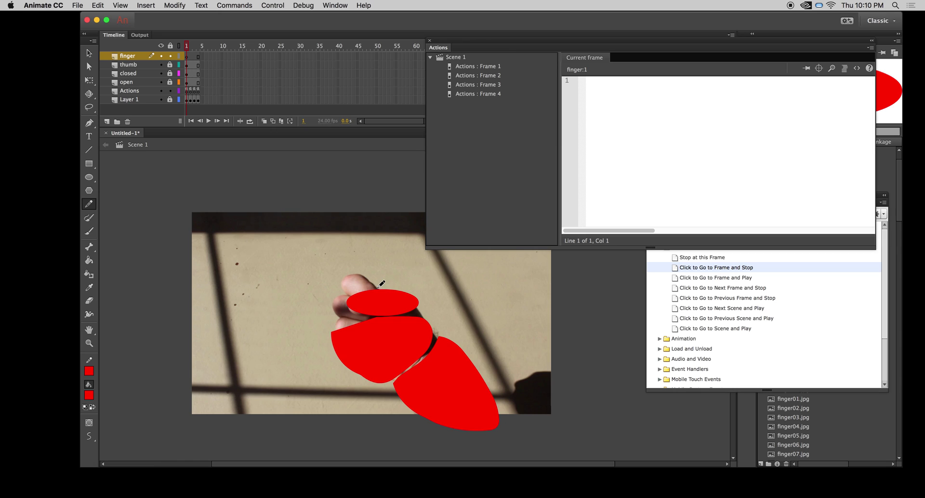
mouse_move(376, 288)
left_mouse_down()
mouse_move(348, 294)
mouse_move(339, 282)
mouse_move(347, 273)
mouse_move(379, 287)
left_mouse_up()
left_click(89, 260)
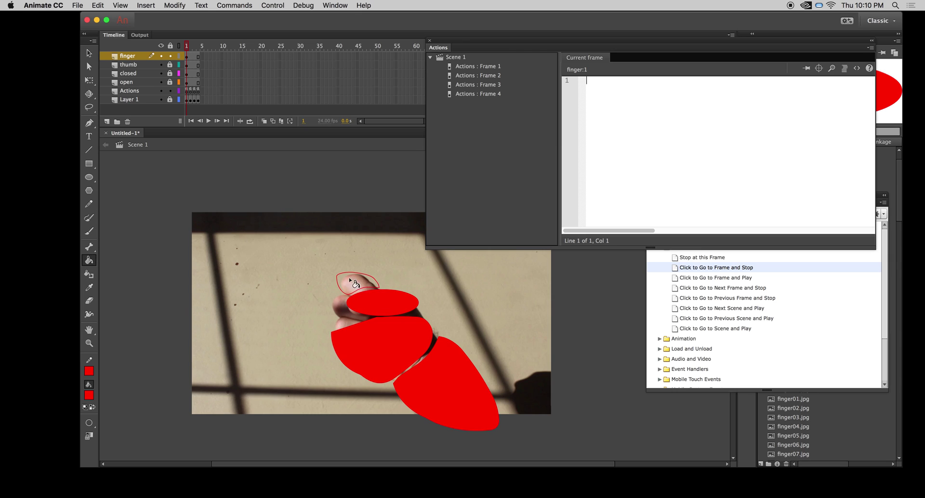
left_click(351, 279)
Select the red finger shape and convert it to a Button symbol named "Bfinger"
left_click(187, 56)
left_click(88, 55)
left_click(146, 4)
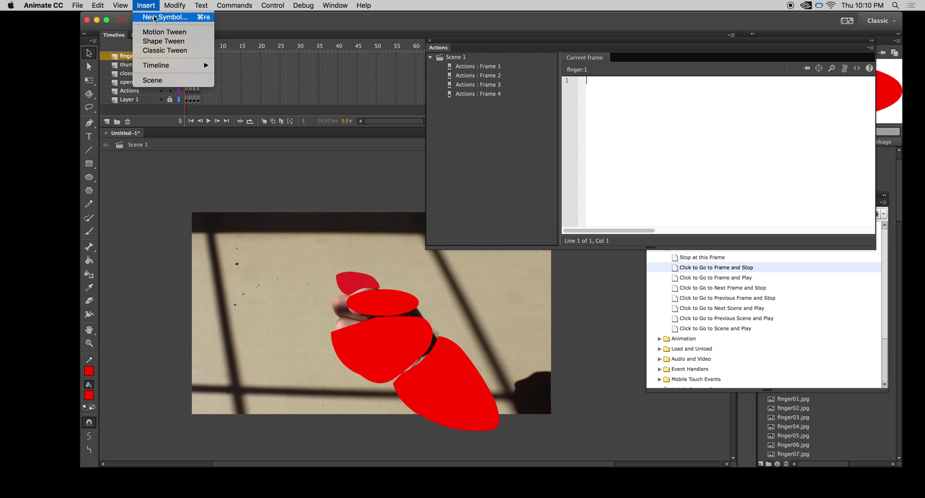
mouse_move(171, 5)
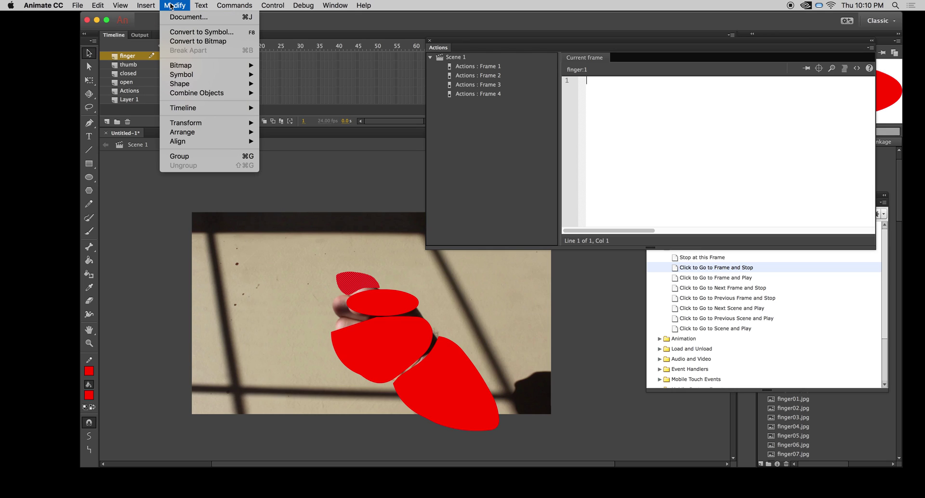
left_click(179, 33)
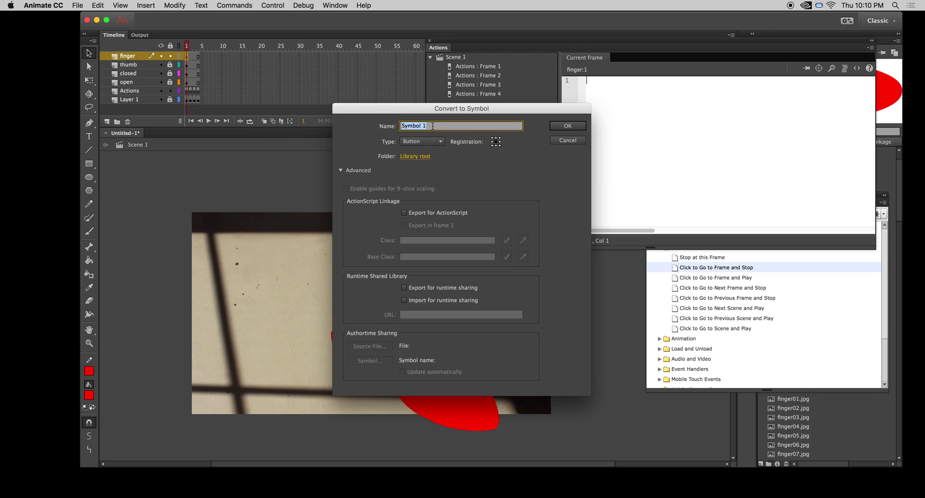
type("Bfinger")
left_click(557, 126)
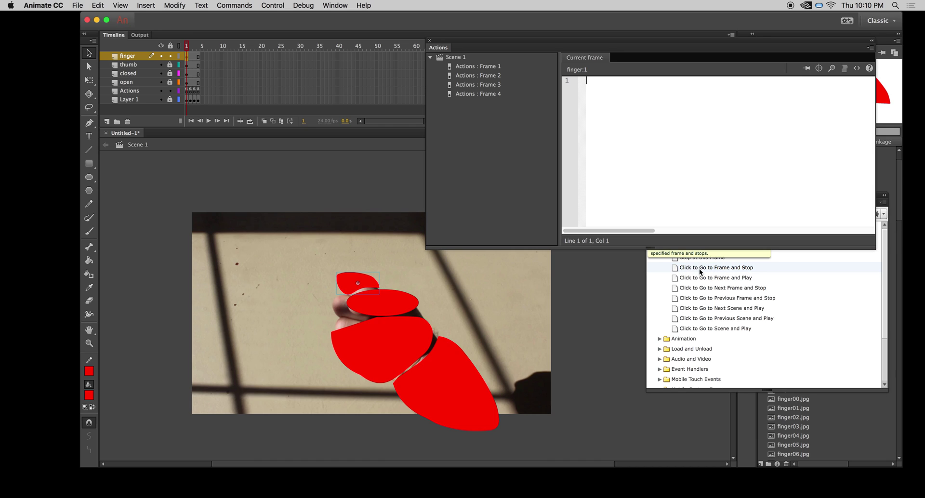
Apply the "Click to Go to Frame and Stop" snippet to the finger button with gotoAndStop target frame 4, and test the movie
left_click(676, 269)
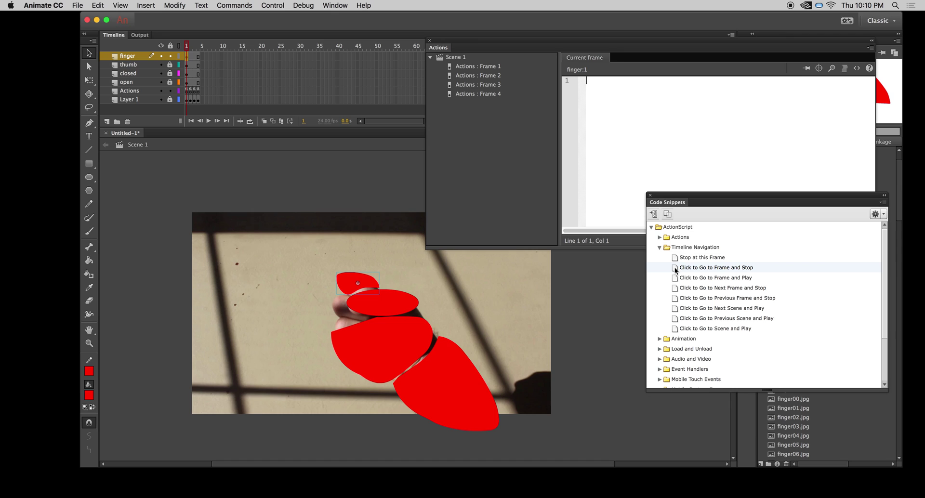
double_click(676, 269)
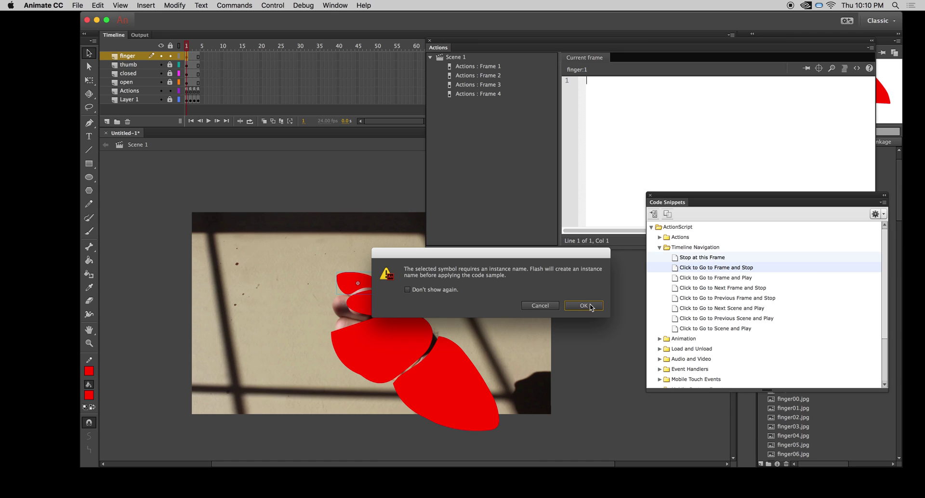
left_click(592, 305)
left_click(656, 207)
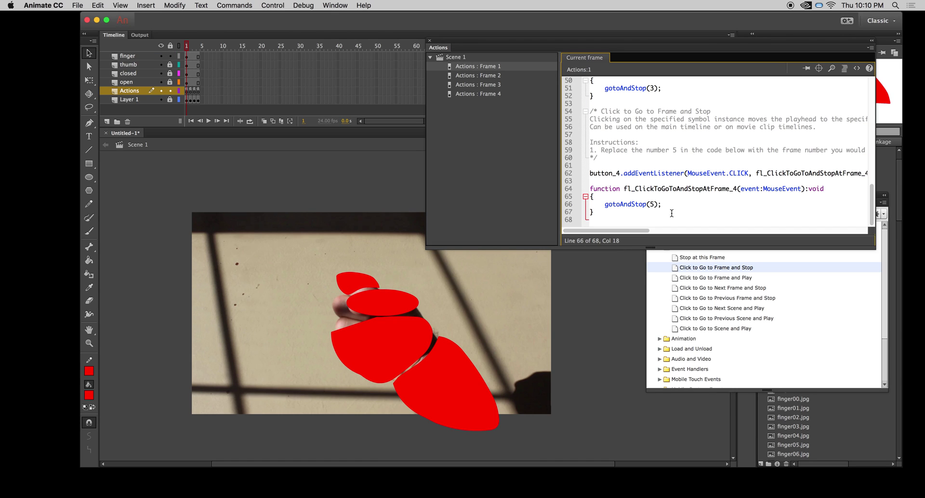
key("BackSpace")
type("4")
key("super+Return")
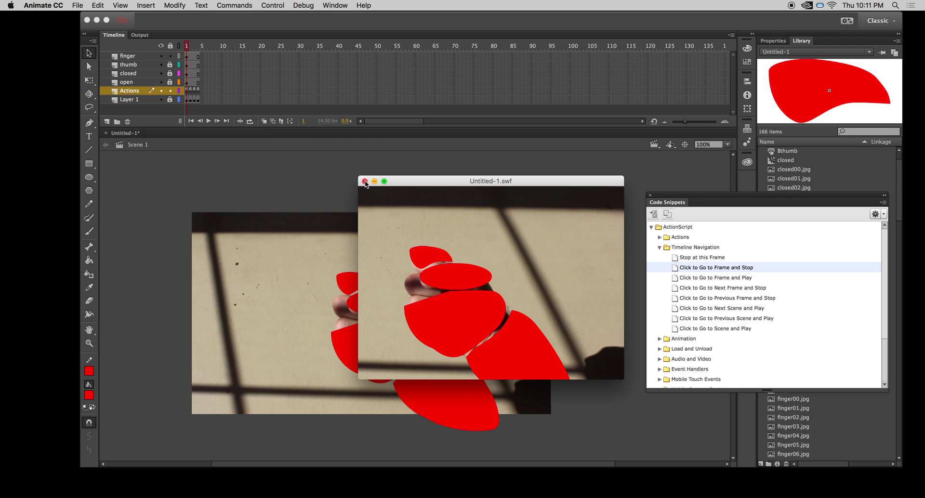
Close the test movie window, the Actions panel and the Code Snippets panel
key("super+w")
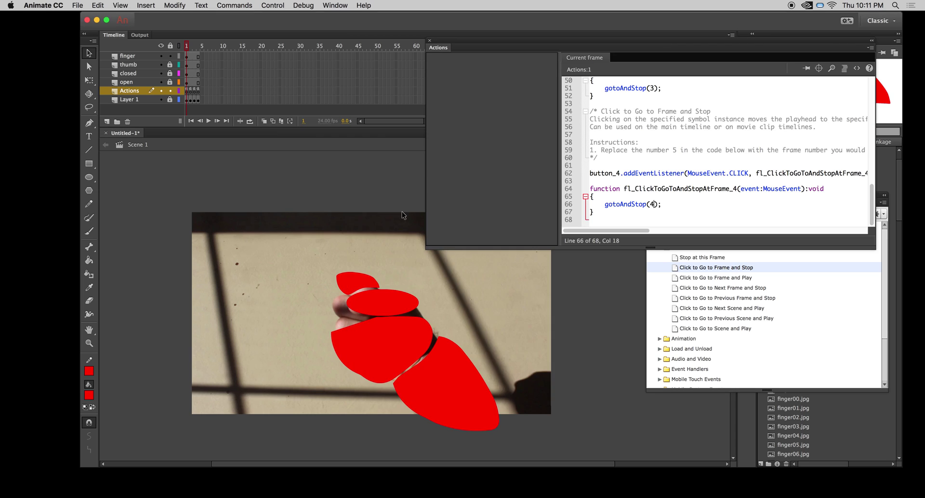
left_click(430, 40)
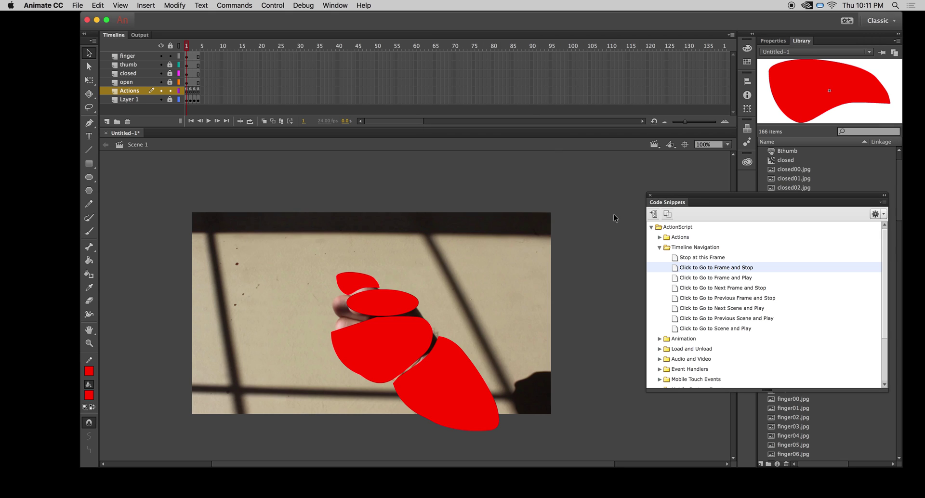
left_click(650, 196)
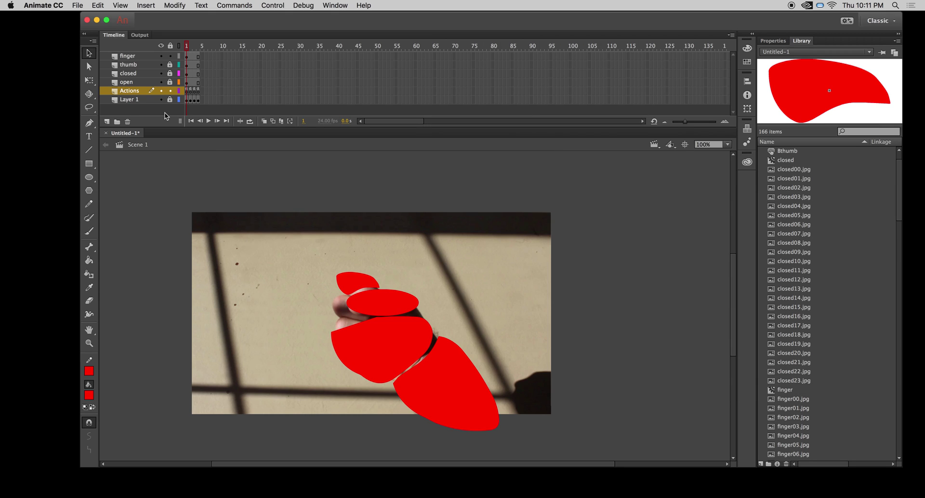
Open the Bfinger button symbol for editing and insert a keyframe at its Hit state
left_click(671, 145)
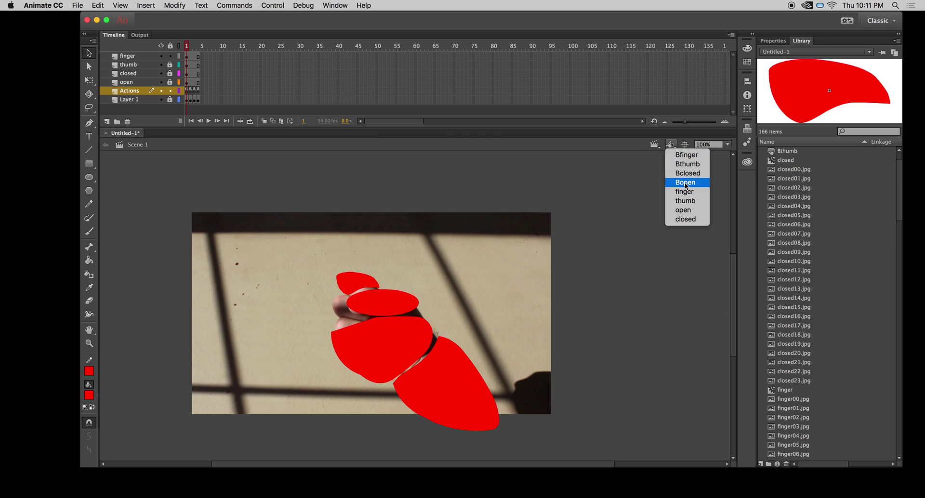
left_click(690, 155)
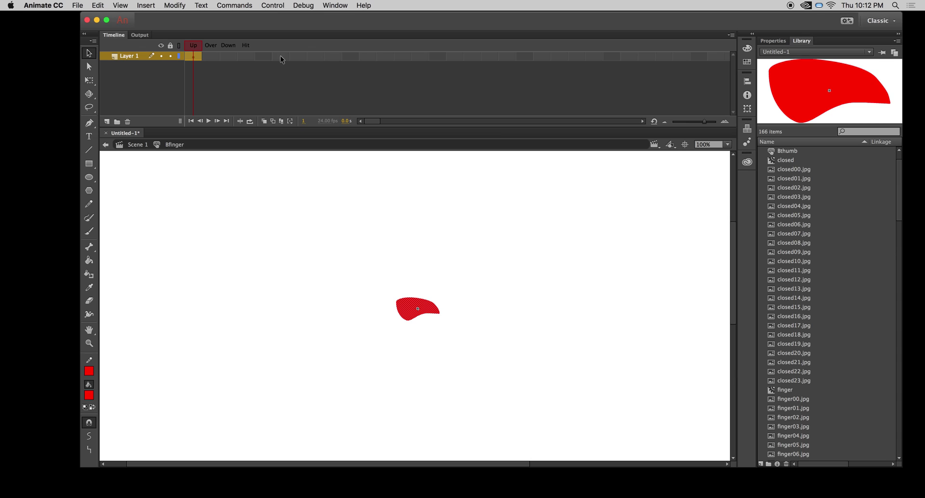
key("super+shift+a")
left_click(246, 56)
left_click(244, 55)
right_click(245, 56)
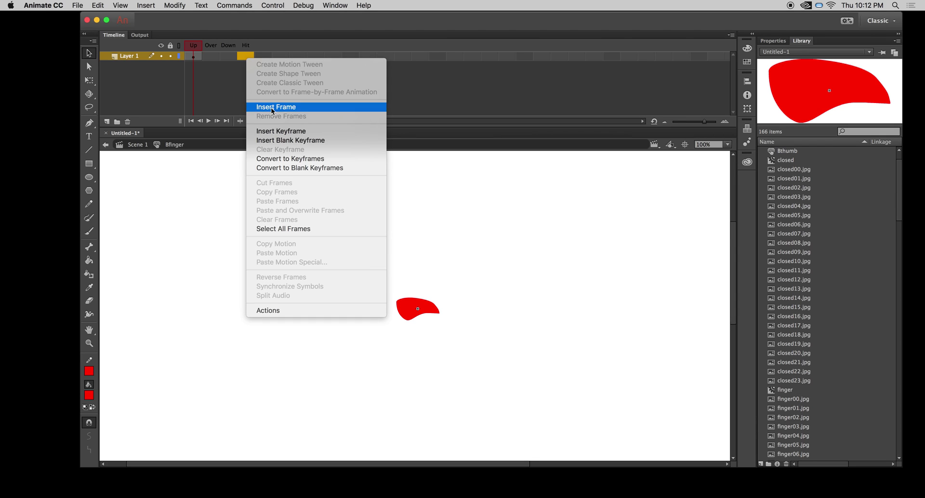
left_click(273, 131)
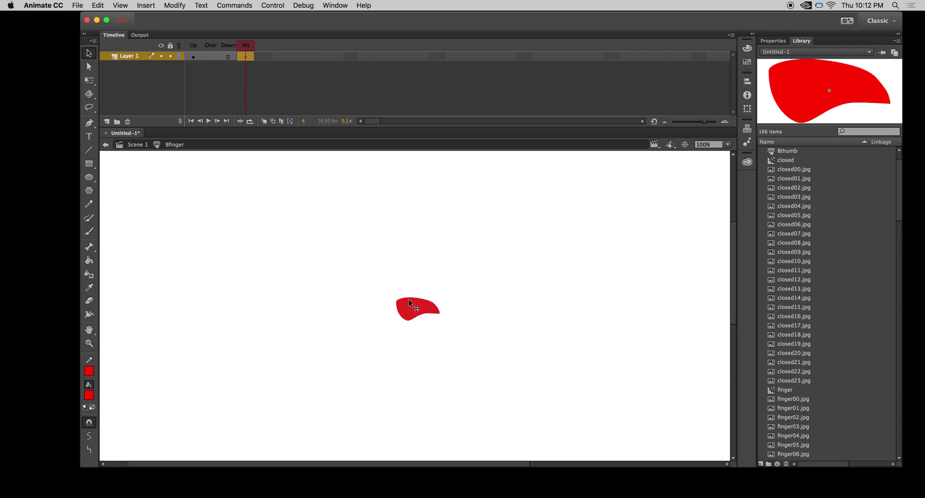
Delete the red shape from Bfinger's Up state, check the Hit state and return to Scene 1
left_click(196, 58)
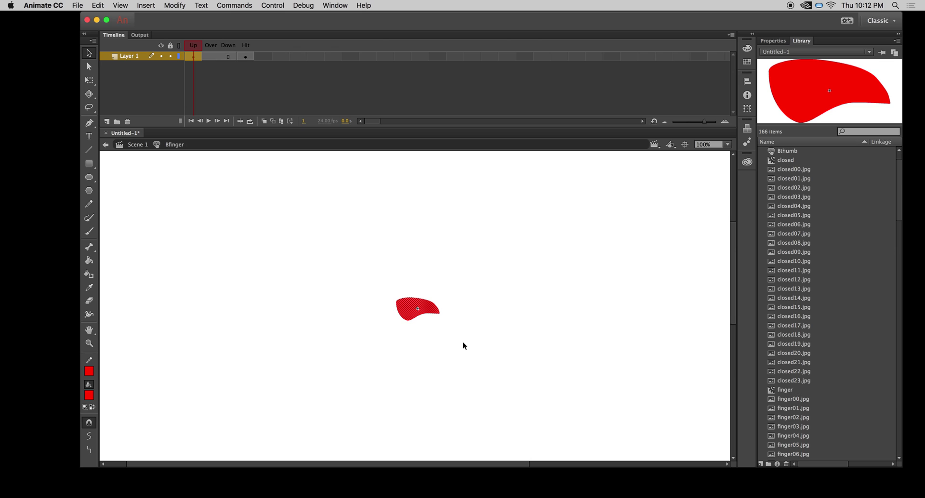
key("Delete")
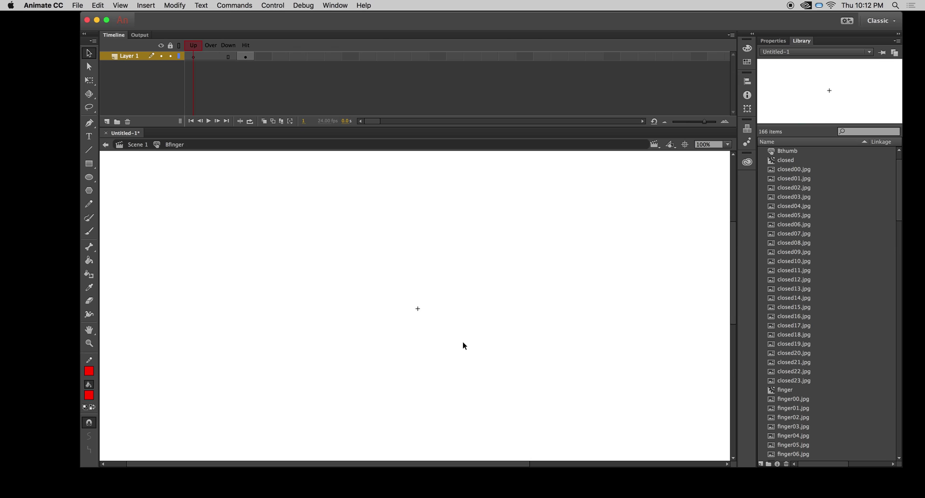
left_click(246, 58)
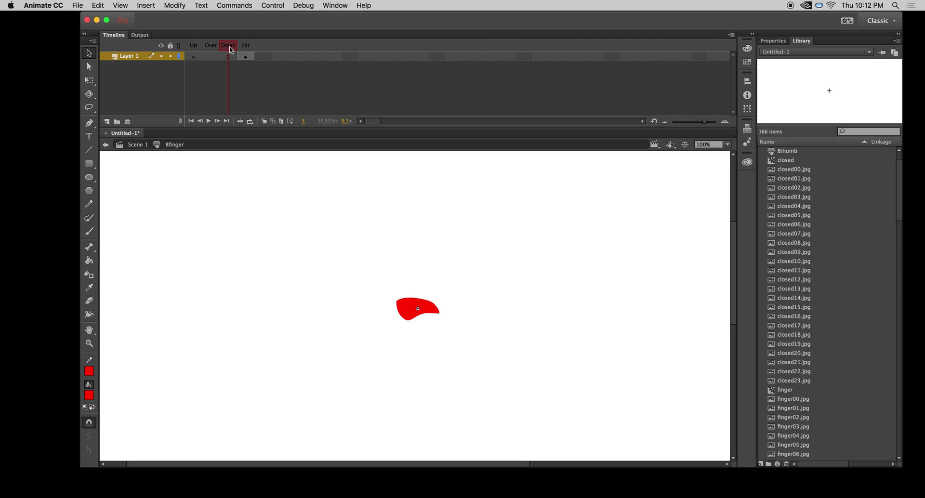
left_click(194, 46)
left_click(194, 57)
left_click(655, 145)
left_click(666, 158)
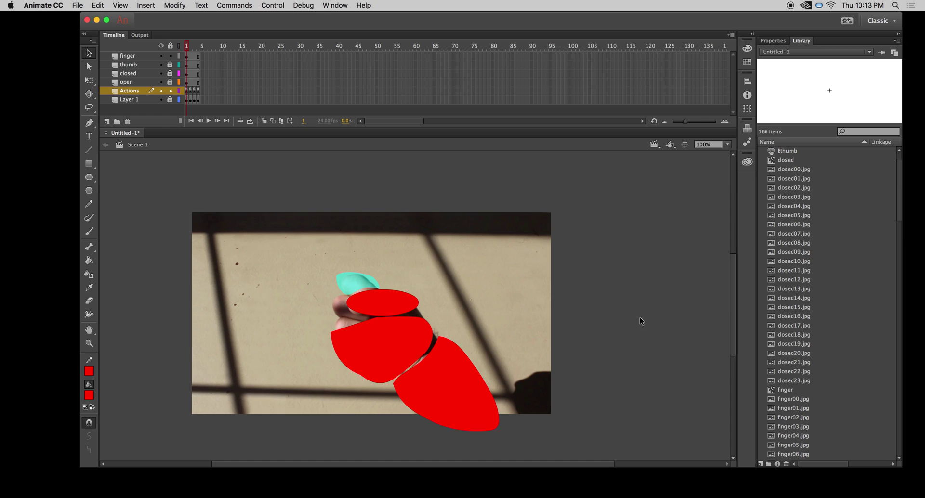
Test the movie by triggering the invisible finger button, and close the test window
key("super+Return")
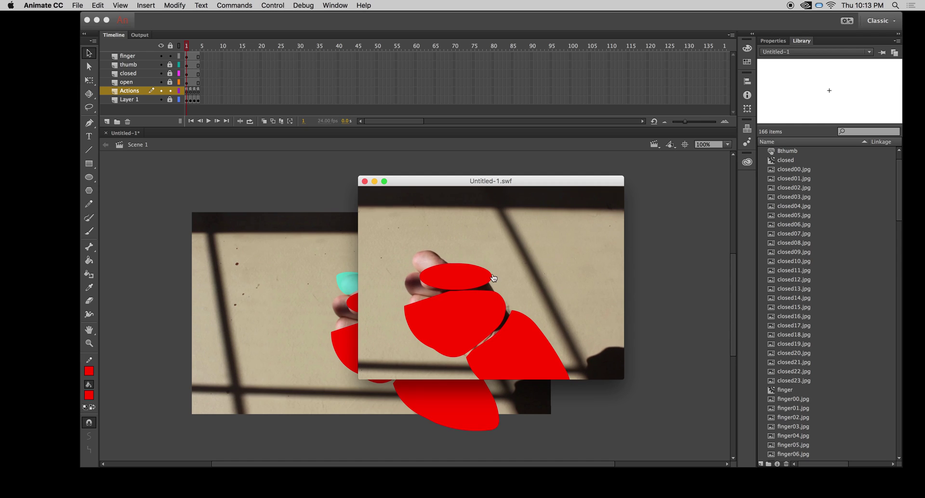
left_click(429, 262)
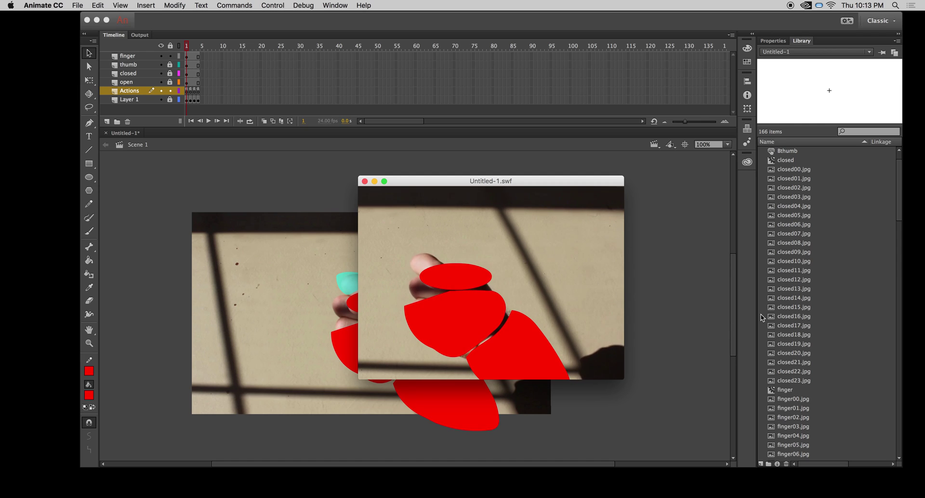
left_click(427, 257)
left_click(365, 182)
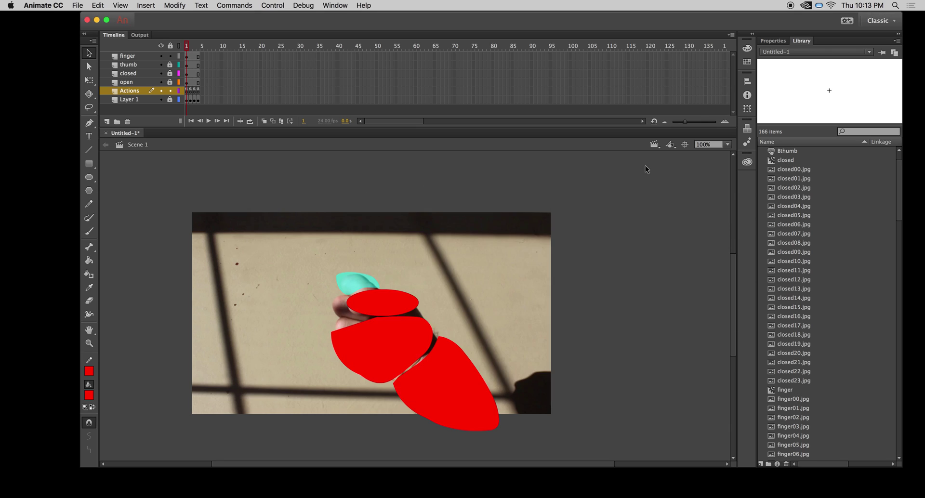
In the Bthumb button symbol, insert a keyframe at the Hit state and delete the red shape from the Up state
left_click(670, 145)
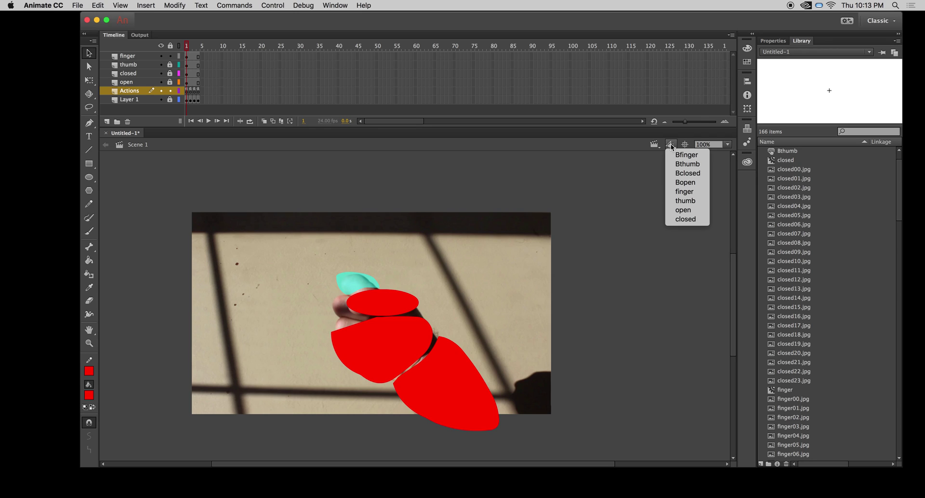
left_click(687, 165)
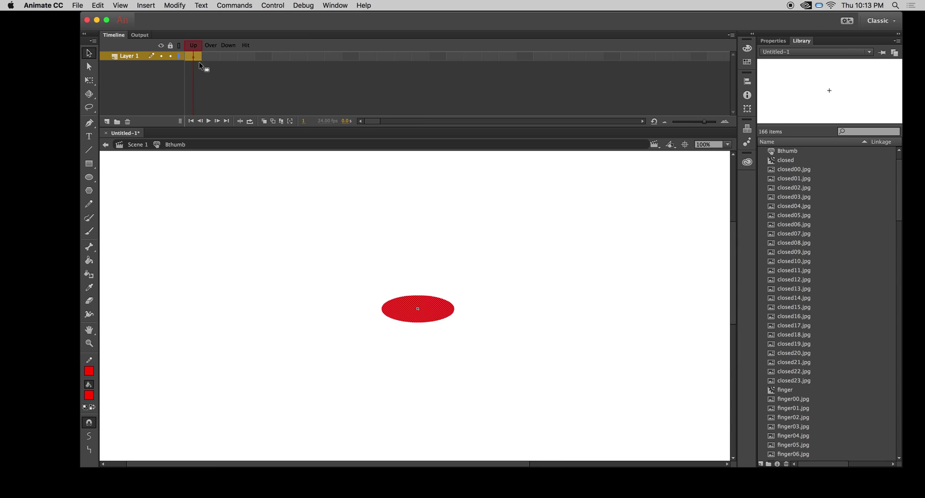
left_click(245, 56)
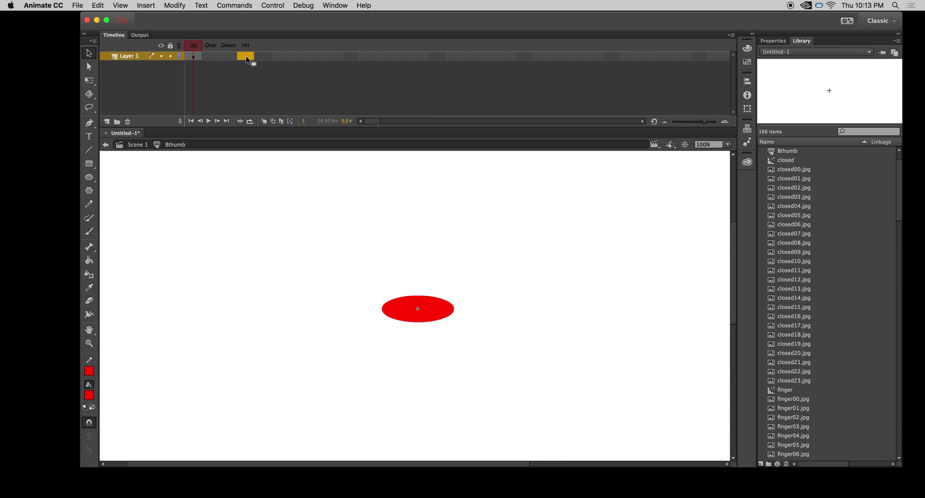
right_click(247, 57)
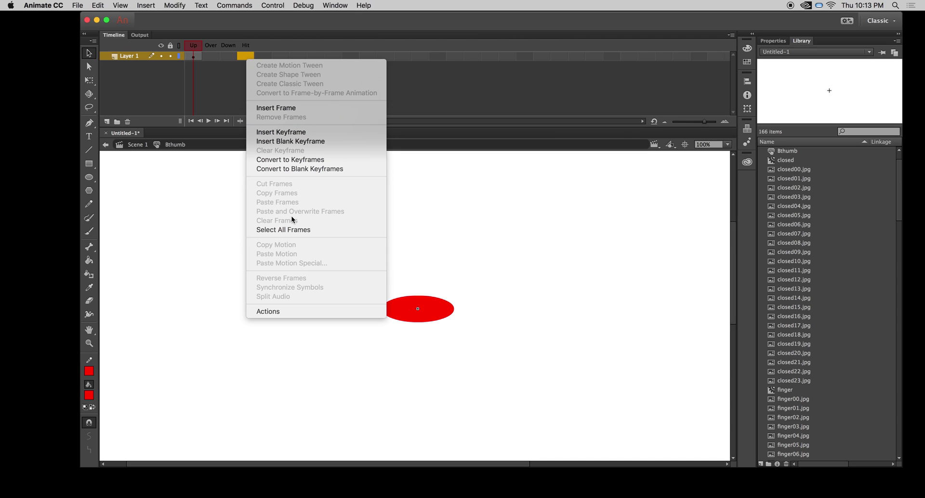
left_click(286, 133)
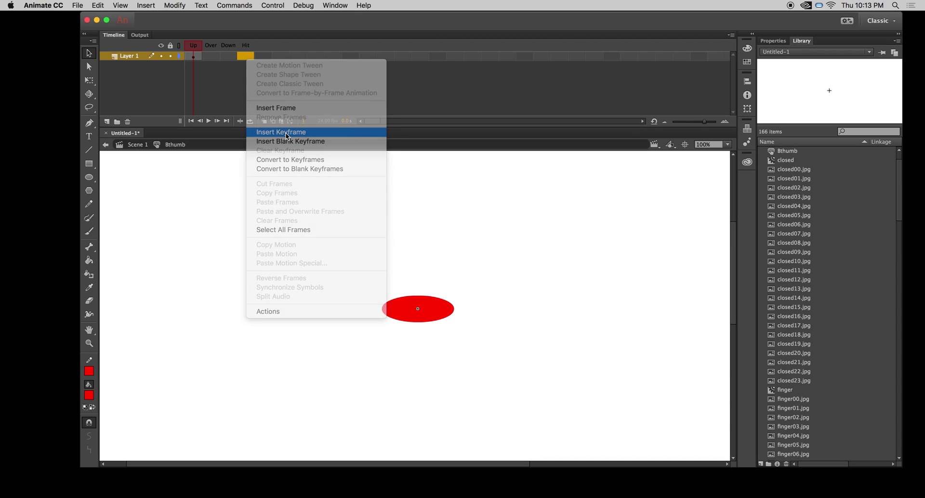
left_click(194, 56)
key("Delete")
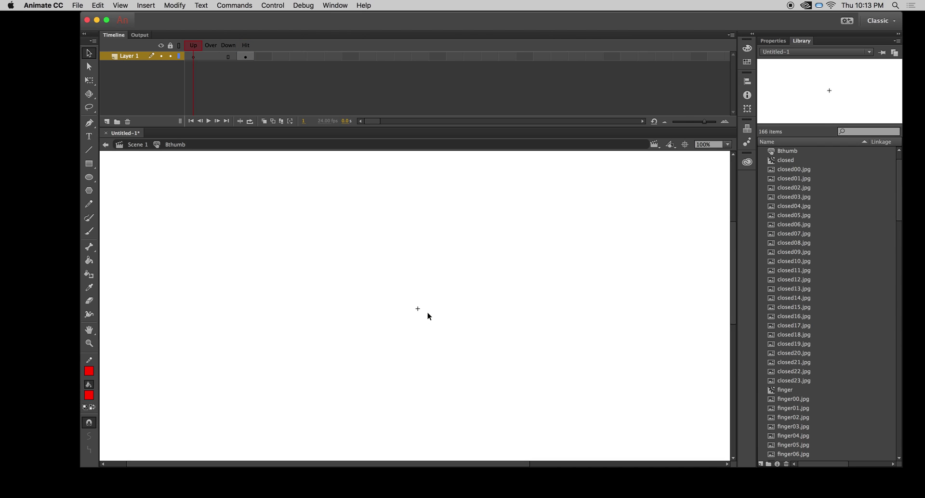
In the Bclosed button symbol, insert a keyframe at the Hit state and delete the red shape from the Up state
left_click(672, 145)
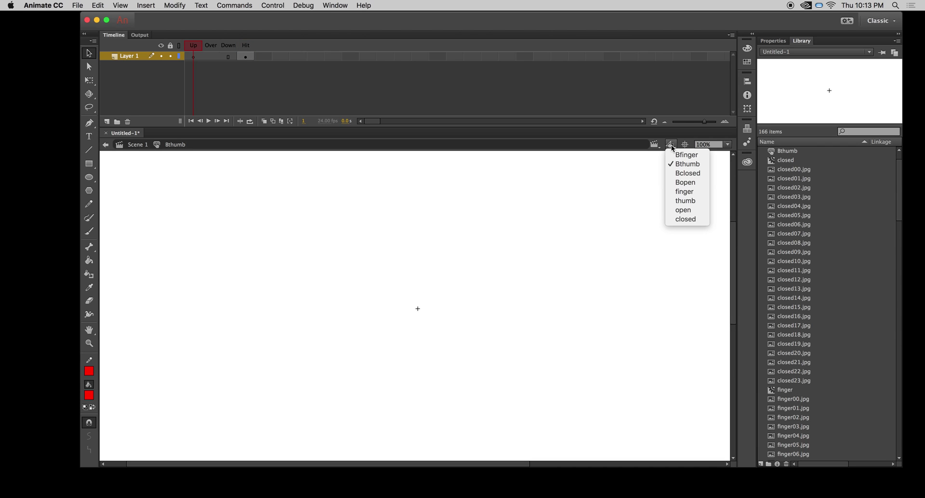
left_click(679, 174)
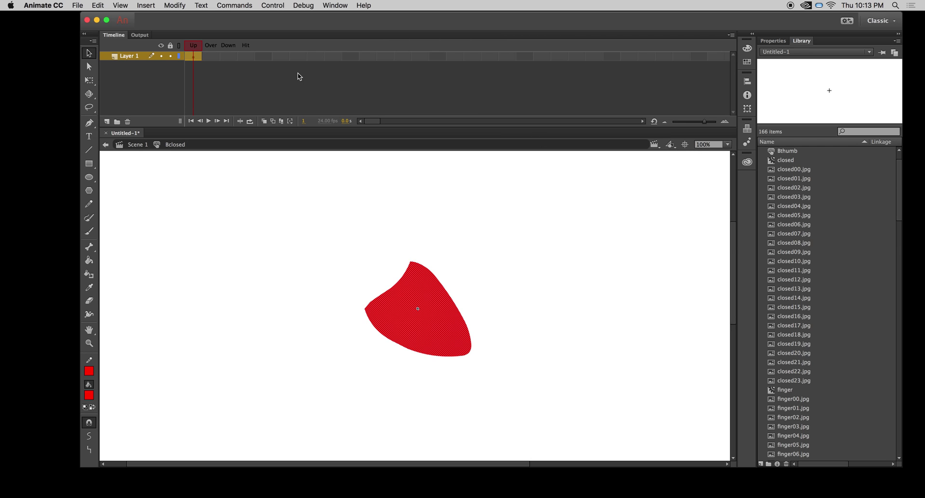
left_click(247, 56)
right_click(247, 59)
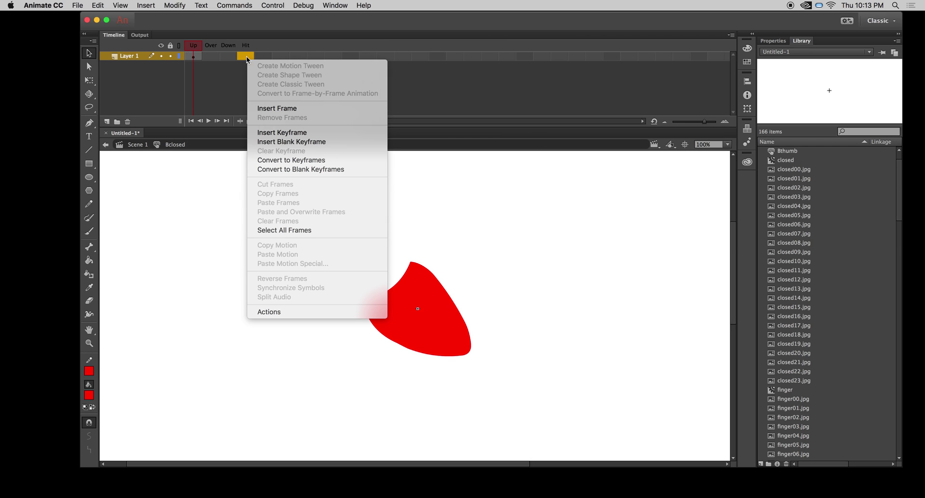
left_click(279, 132)
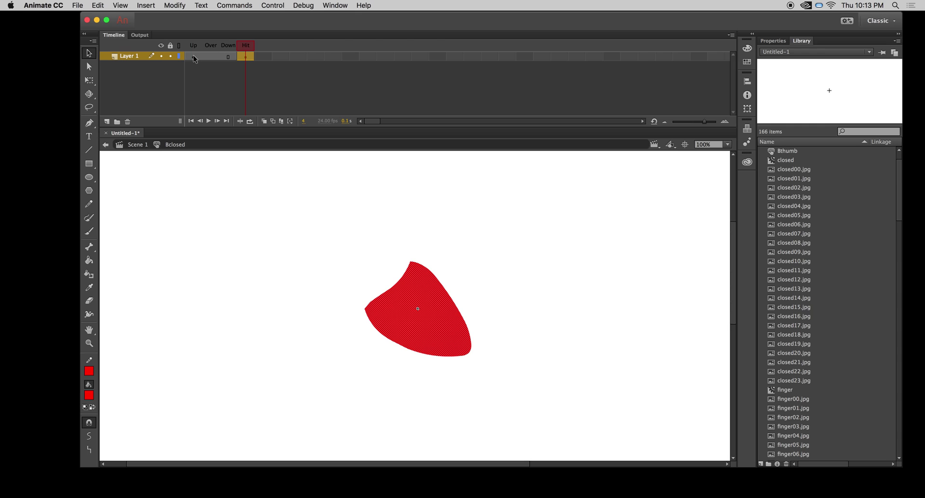
left_click(193, 56)
key("Delete")
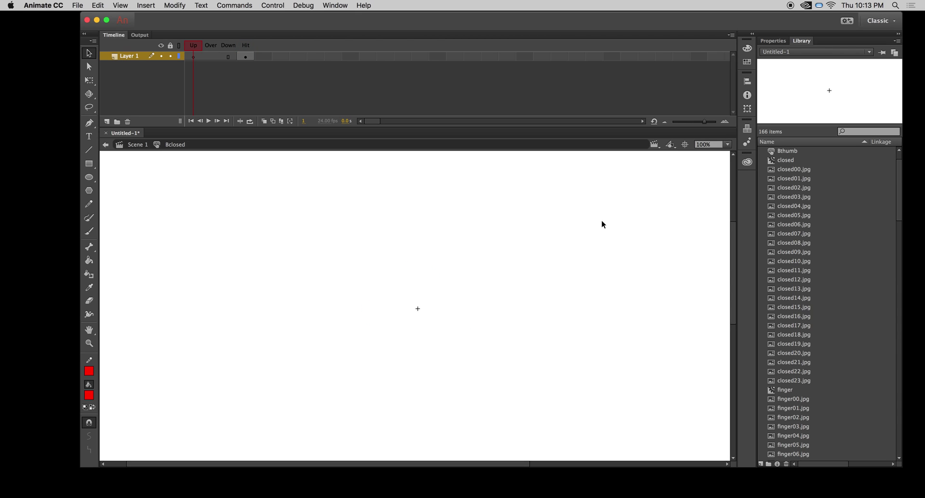
In the Bopen button symbol, insert a keyframe at the Hit state and delete the red shape from the Up state
left_click(670, 144)
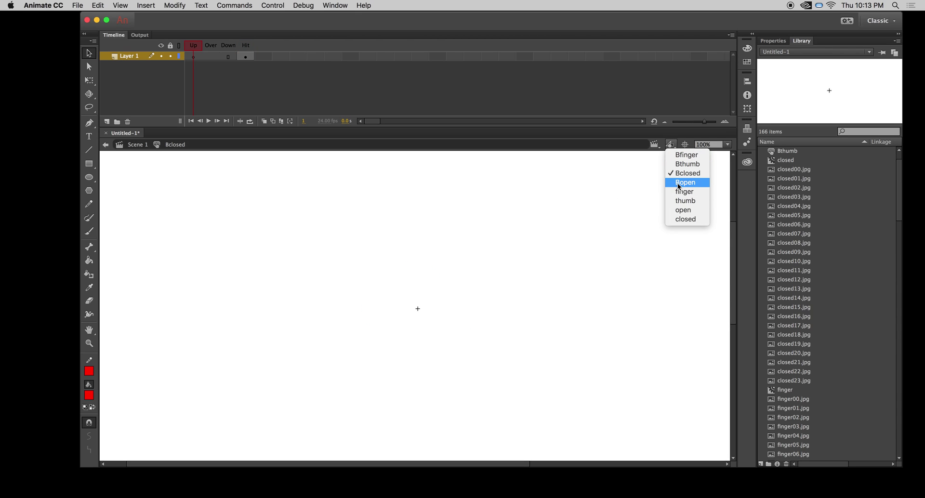
left_click(678, 183)
left_click(246, 56)
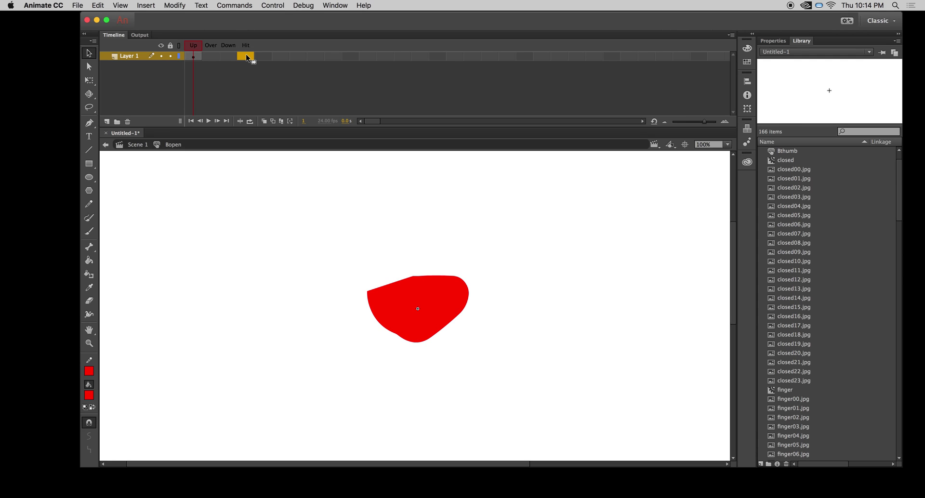
right_click(247, 57)
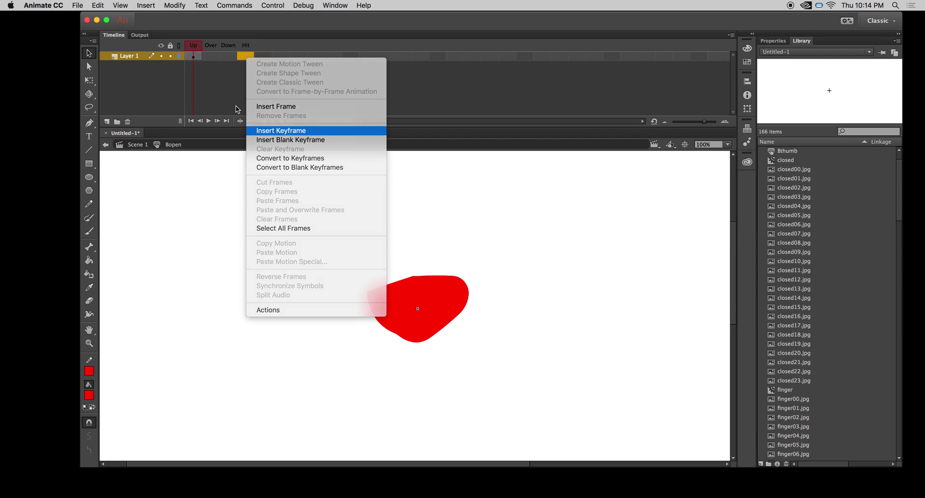
left_click(271, 129)
left_click(193, 56)
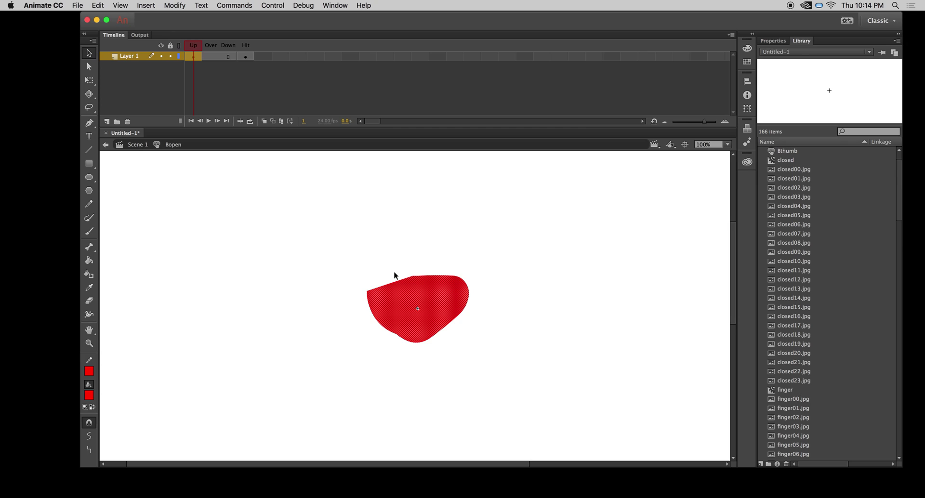
key("Delete")
Return to Scene 1, test the movie with all four invisible buttons, and close the test window
left_click(655, 145)
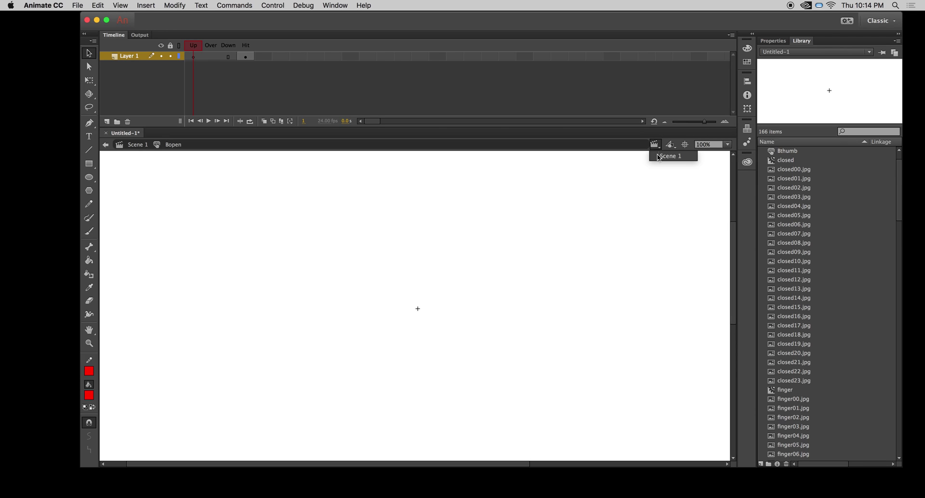
left_click(668, 158)
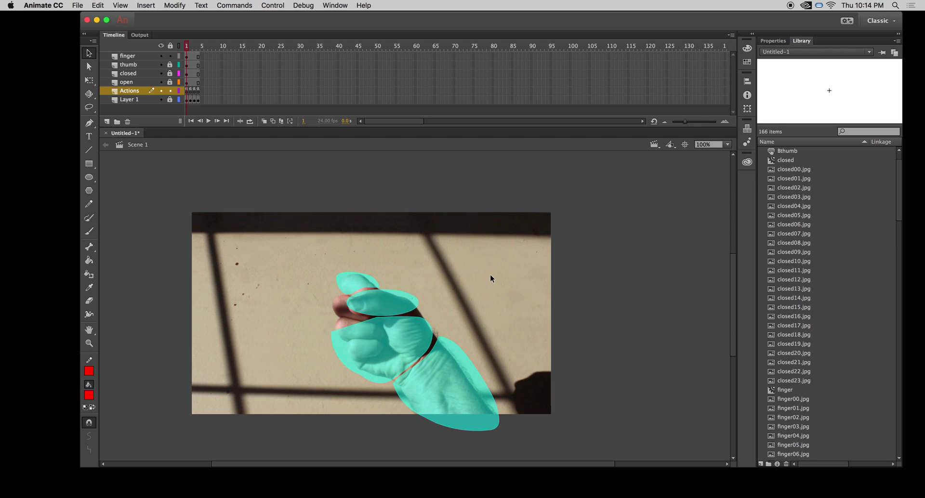
key("super+Return")
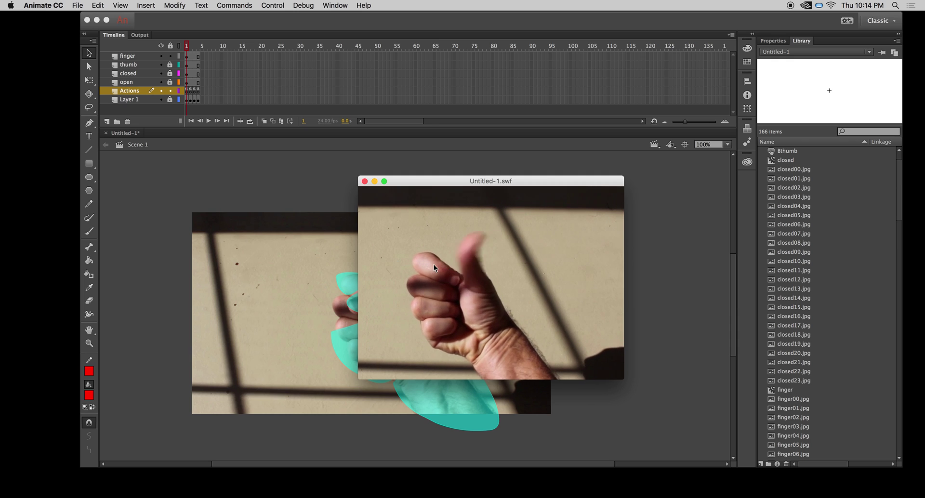
left_click(365, 182)
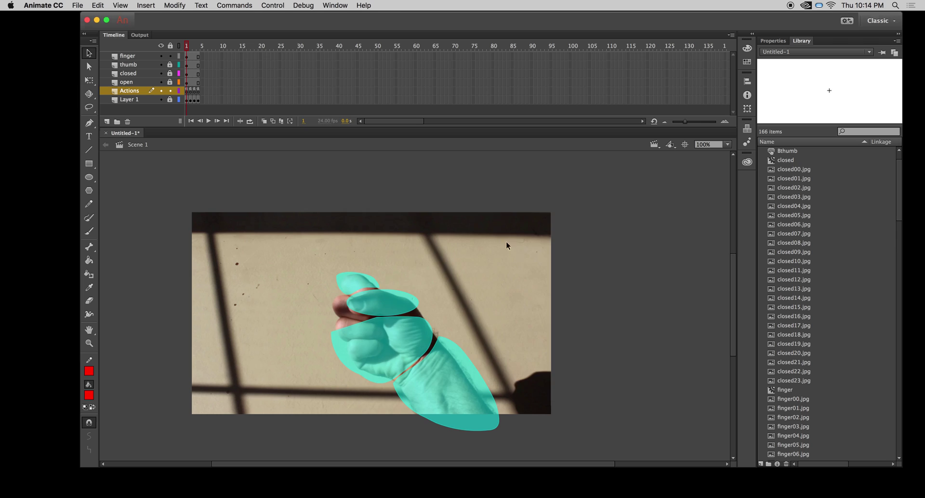
Export the movie to the Desktop as an SWF Movie named InteractiveHand
left_click(82, 4)
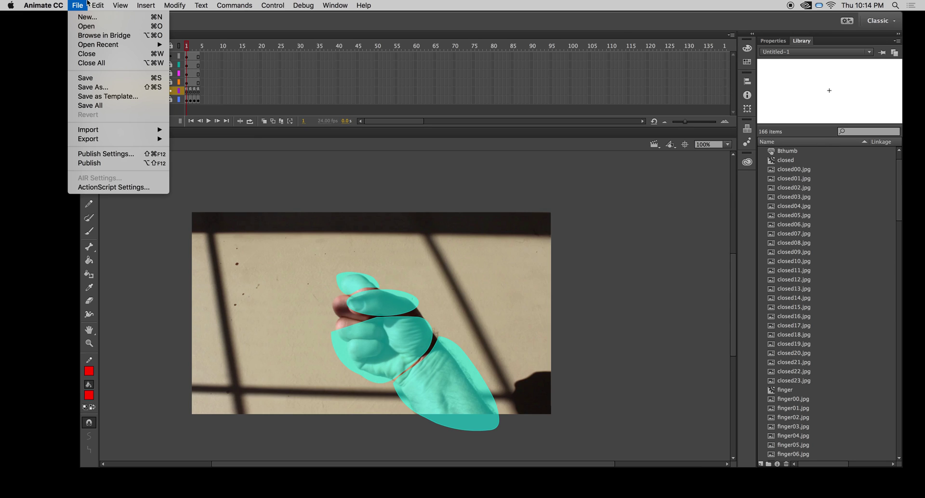
mouse_move(106, 139)
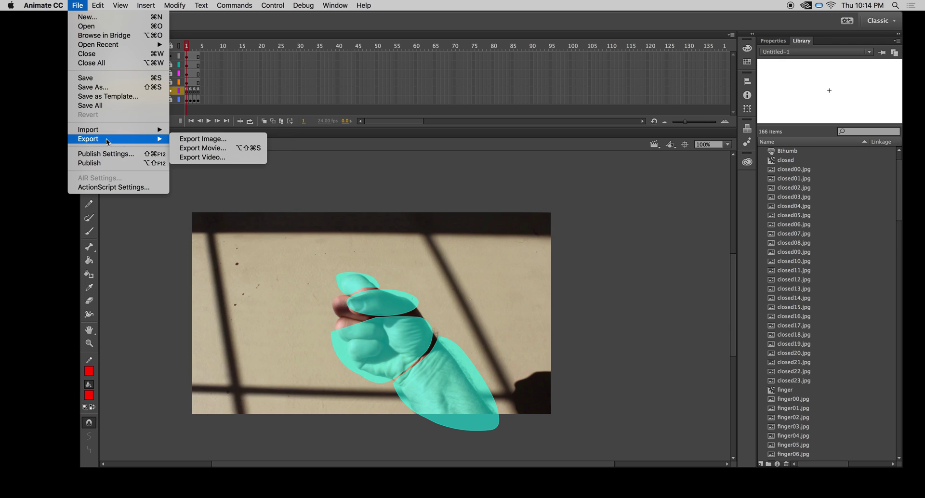
left_click(198, 149)
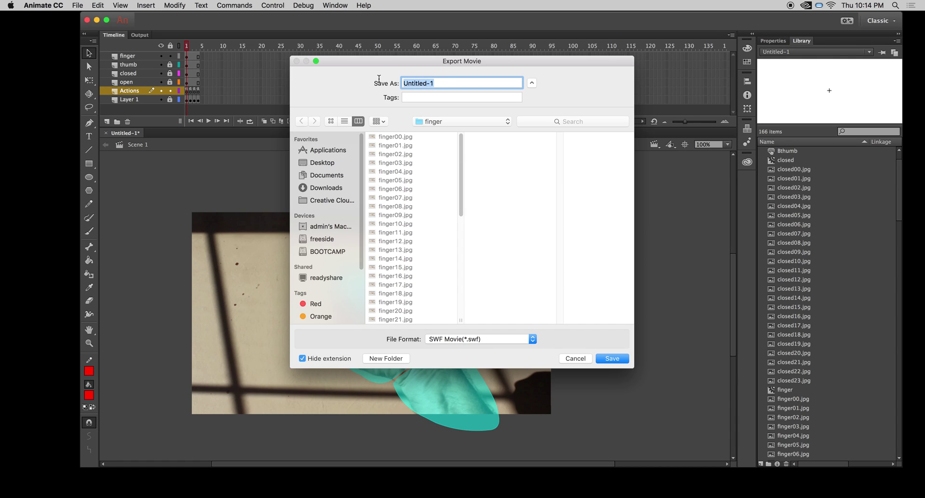
type("InteractiveHand")
left_click(322, 163)
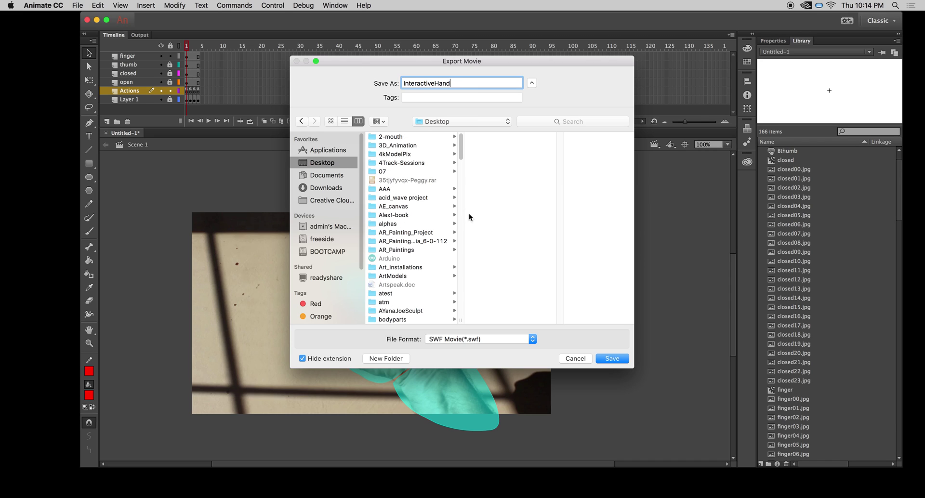
left_click(613, 358)
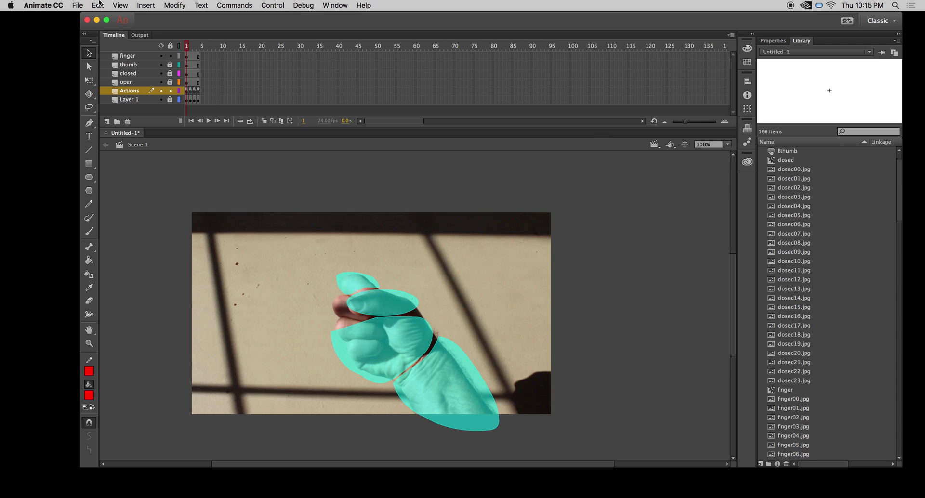
Save the project on the Desktop as an Animate Document (*.fla) named lhand
left_click(78, 5)
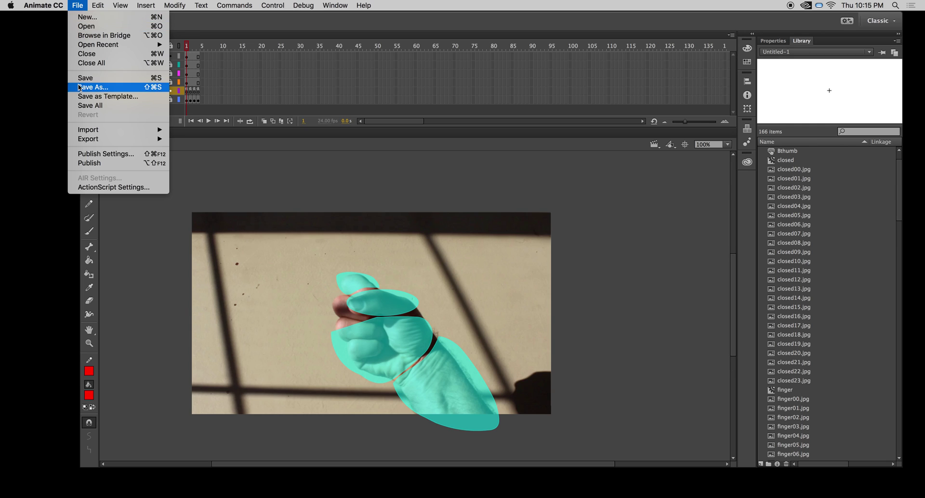
left_click(256, 203)
key("super+s")
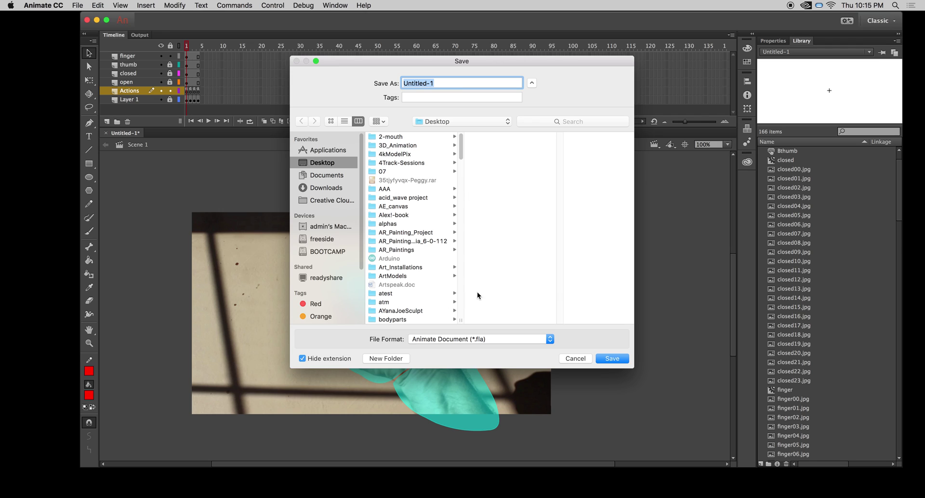
type("lhand")
left_click(612, 358)
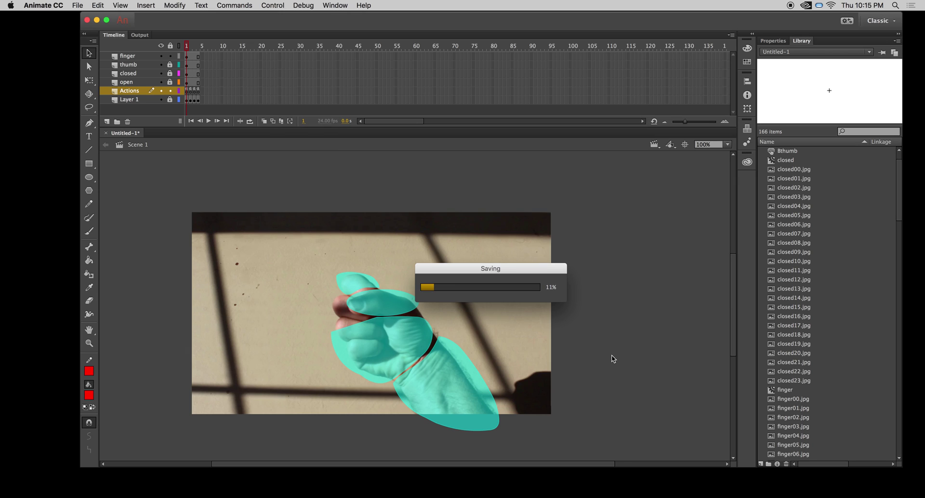